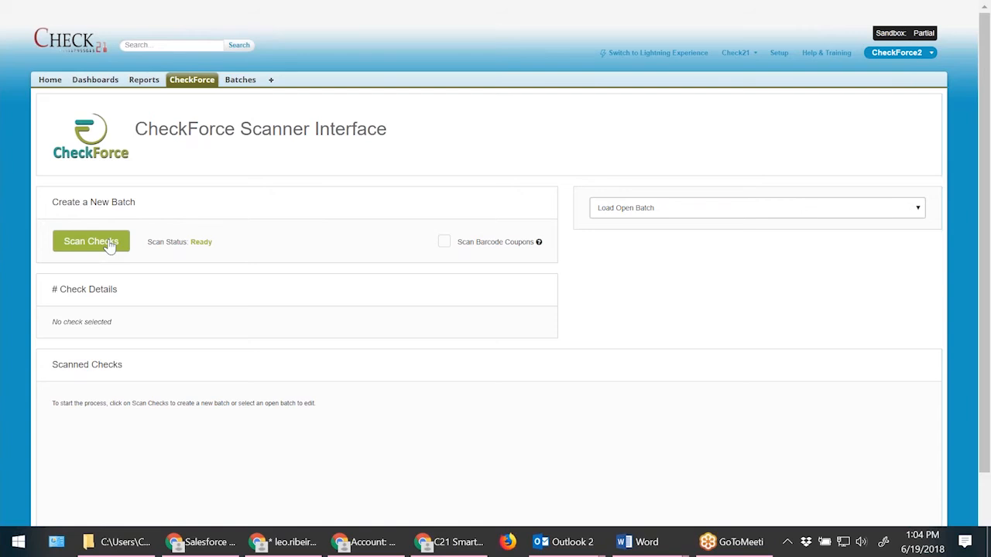
Scan checks to create a new batch and review the list of scanned checks.
click(110, 245)
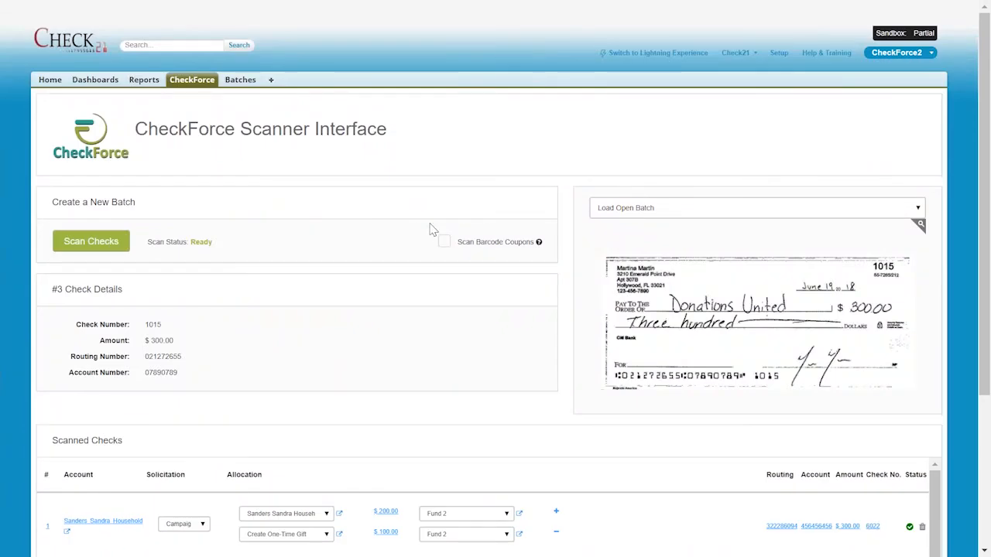
scroll(432, 230, down, 3)
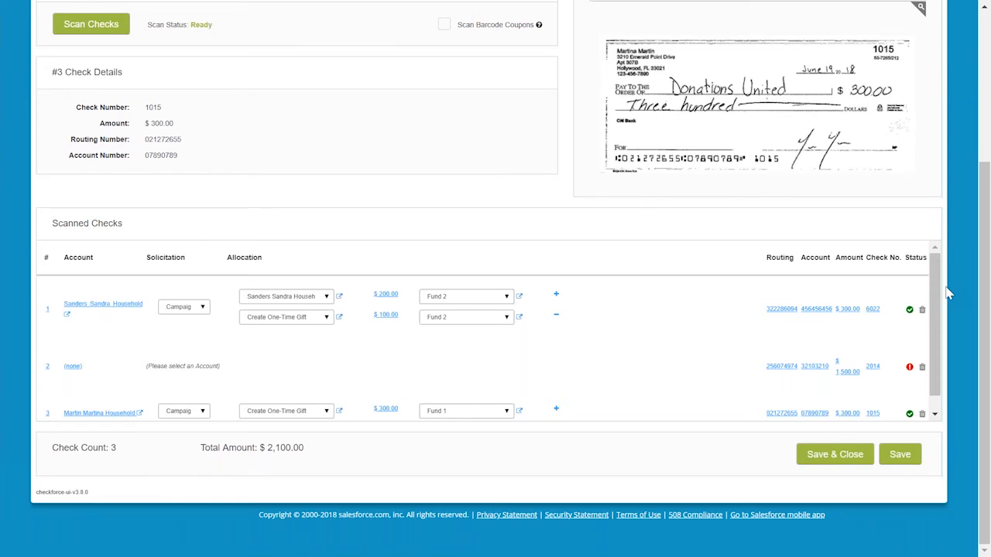
scroll(933, 317, down, 1)
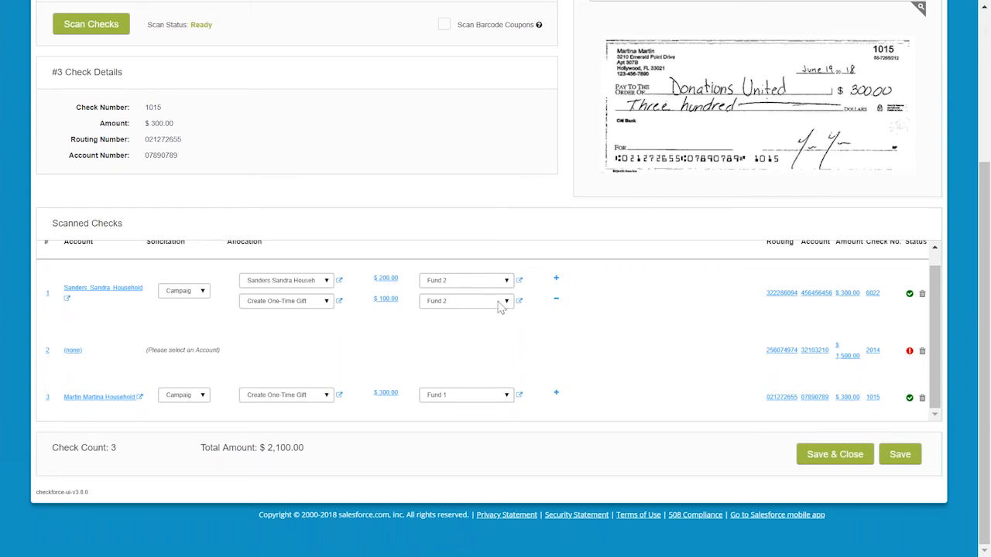
scroll(387, 302, up, 2)
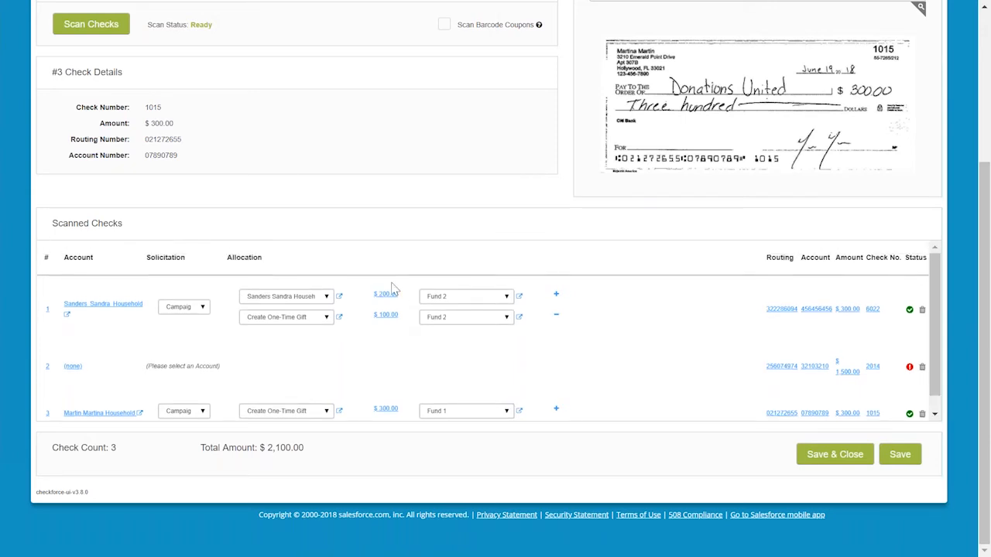
scroll(378, 253, up, 3)
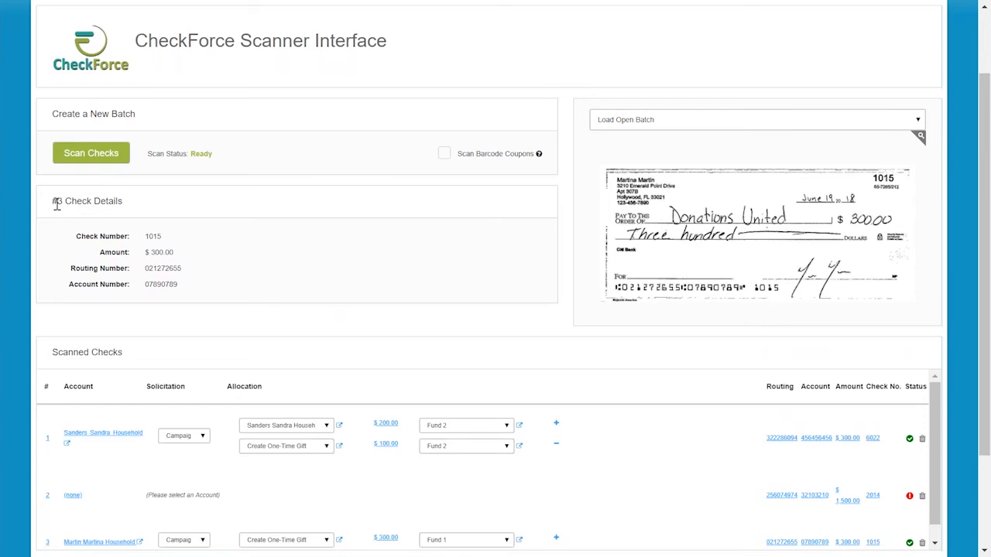
Select the first scanned check to view its details and check image.
drag(57, 203, 196, 284)
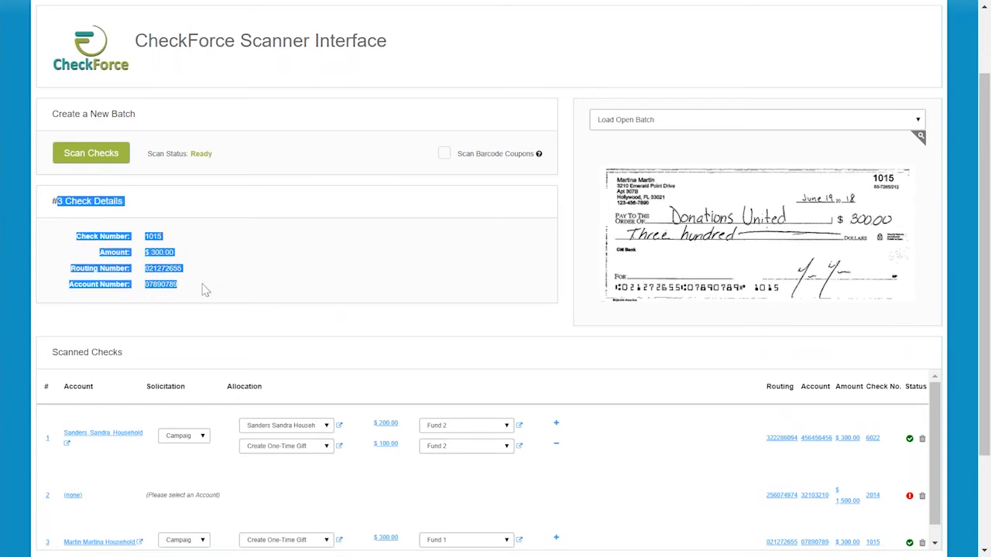
click(205, 290)
mouse_move(631, 262)
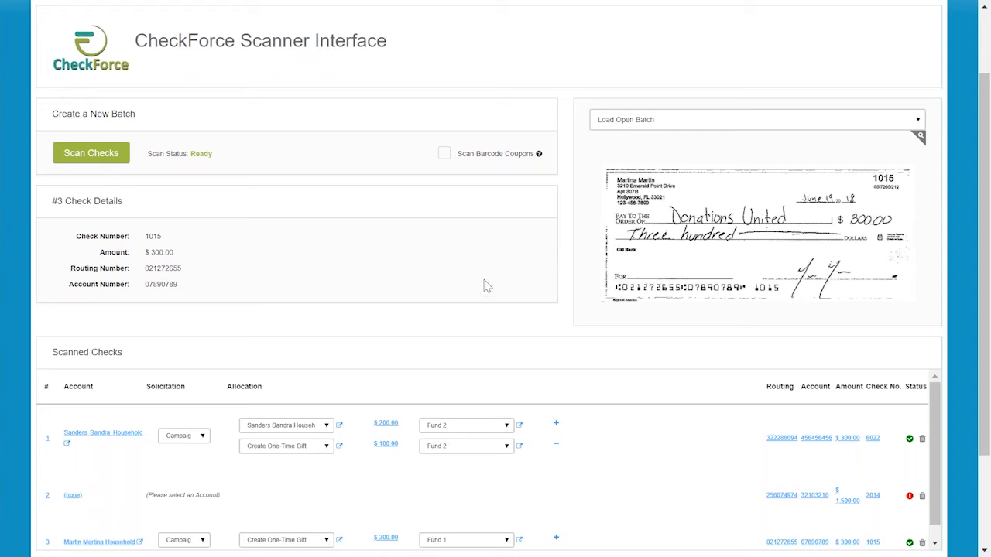
mouse_move(622, 299)
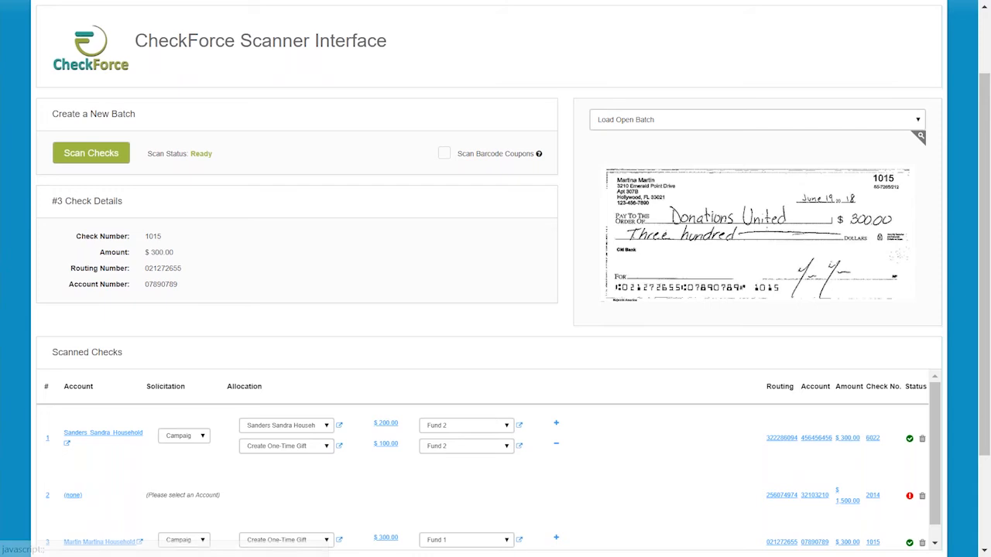
click(47, 438)
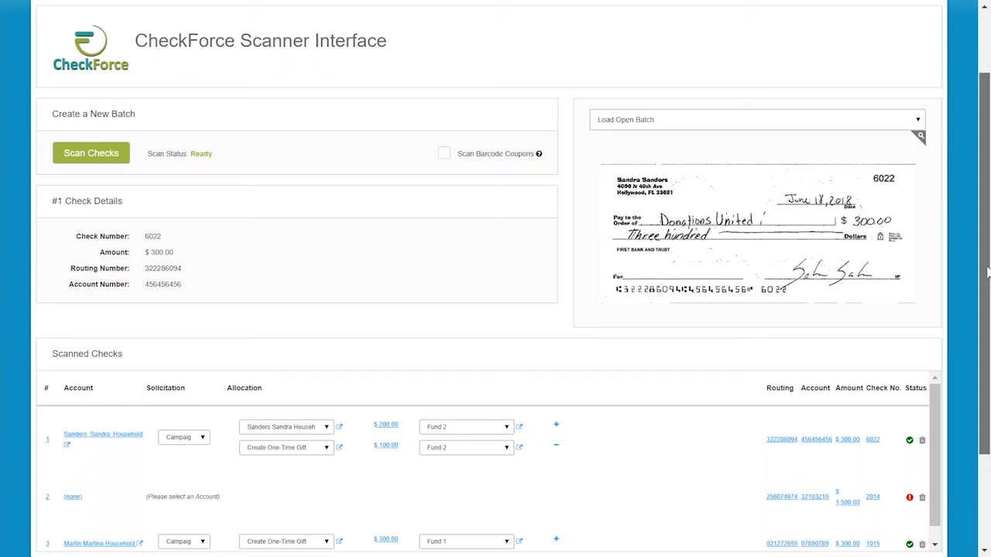
scroll(987, 271, down, 2)
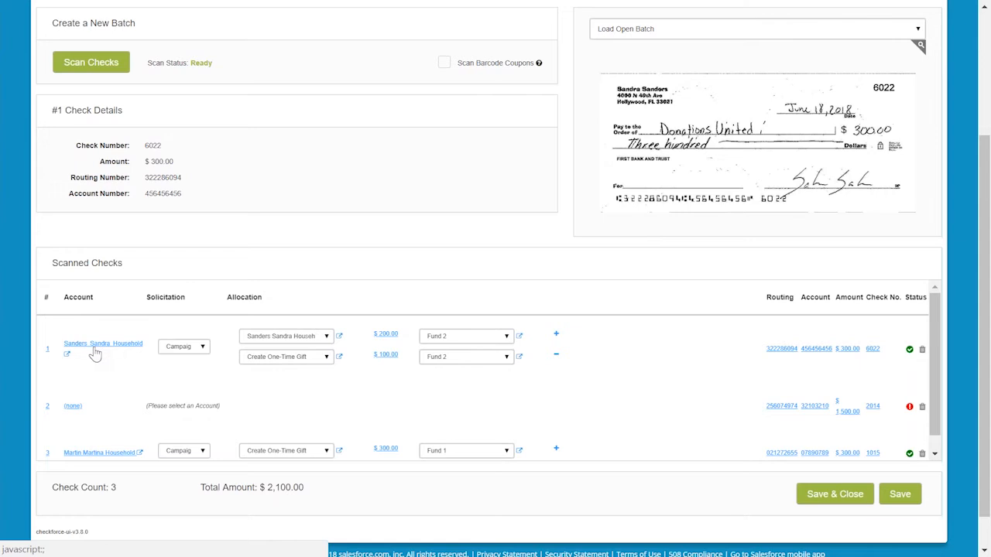
Open the first check's solicitation list to review the campaign options.
click(177, 353)
click(174, 352)
click(176, 352)
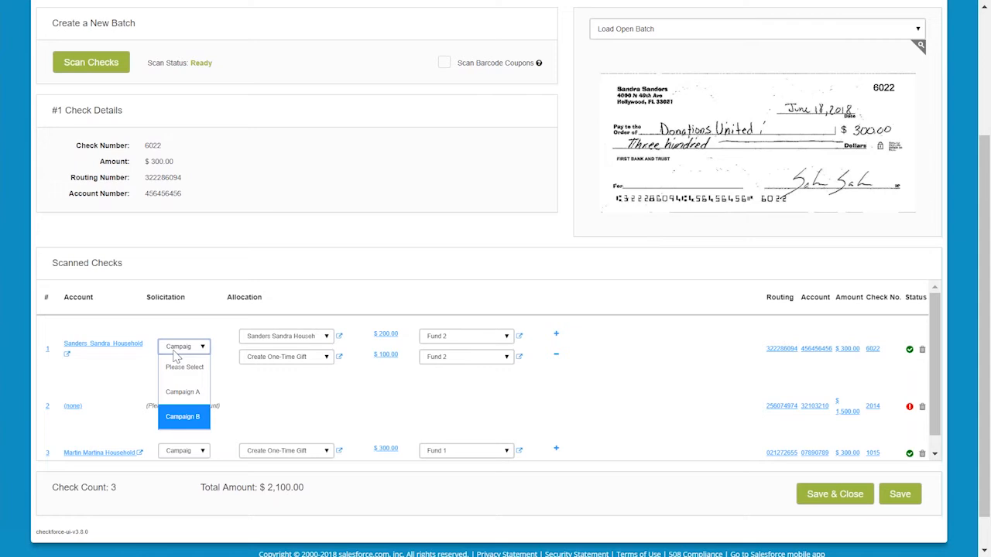
click(175, 352)
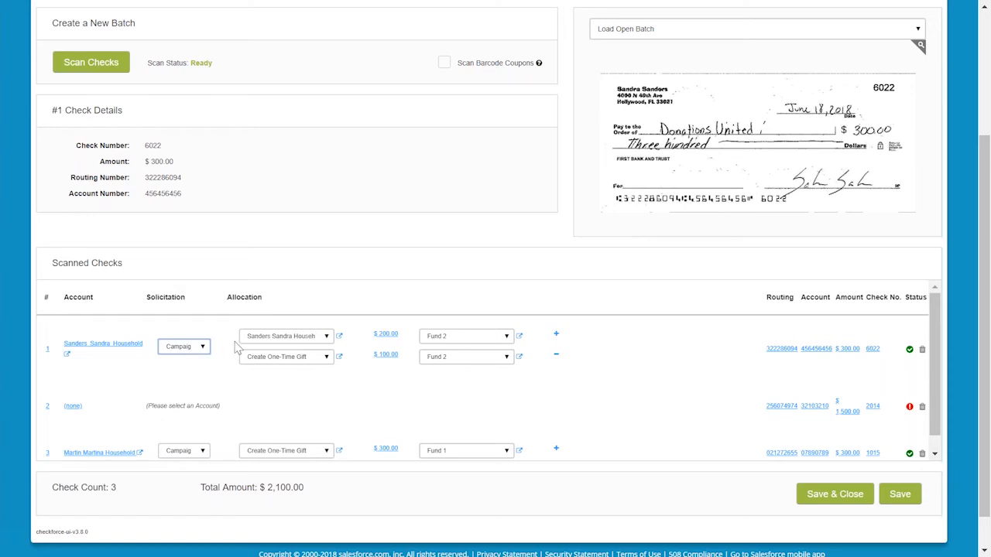
Review the opportunity options for the first check's first allocation line.
click(294, 339)
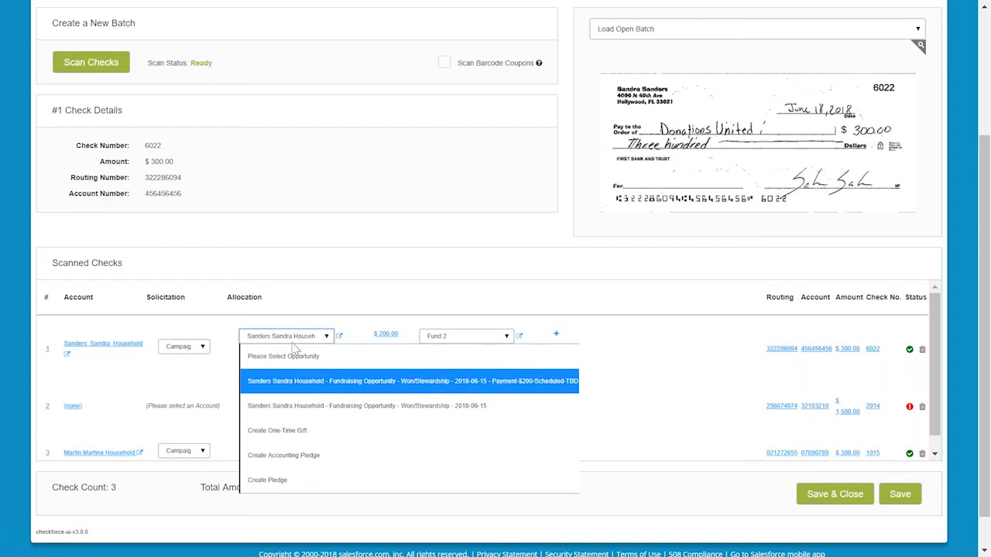
click(292, 342)
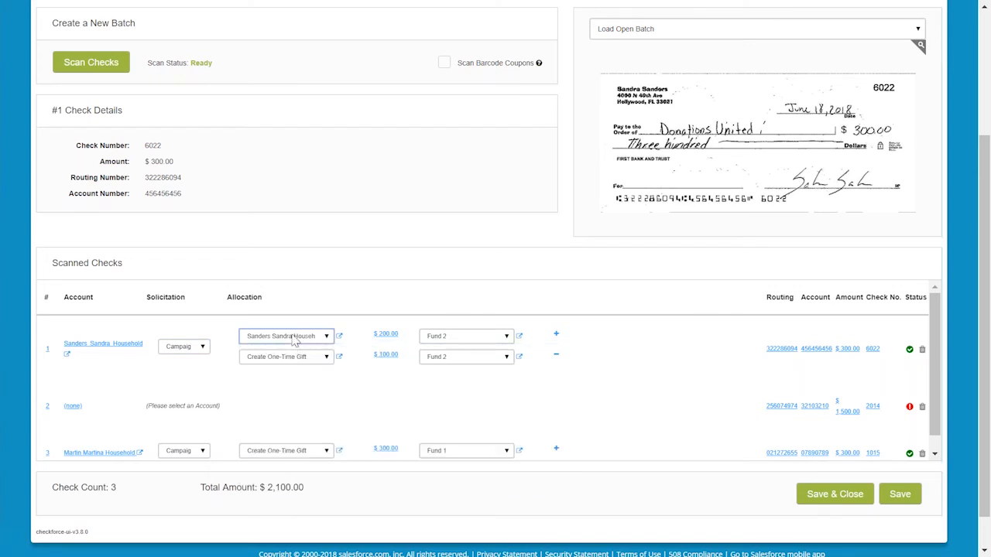
click(295, 339)
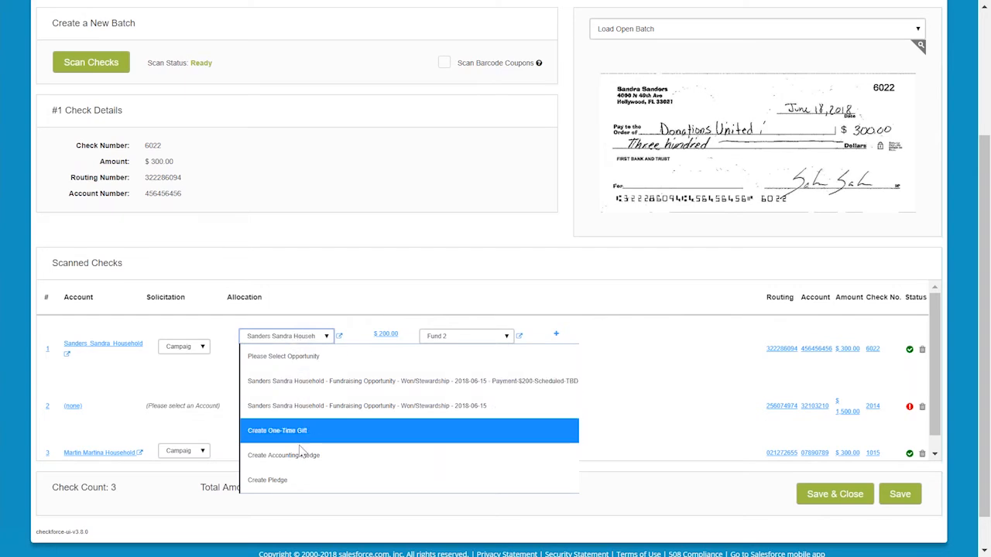
click(313, 382)
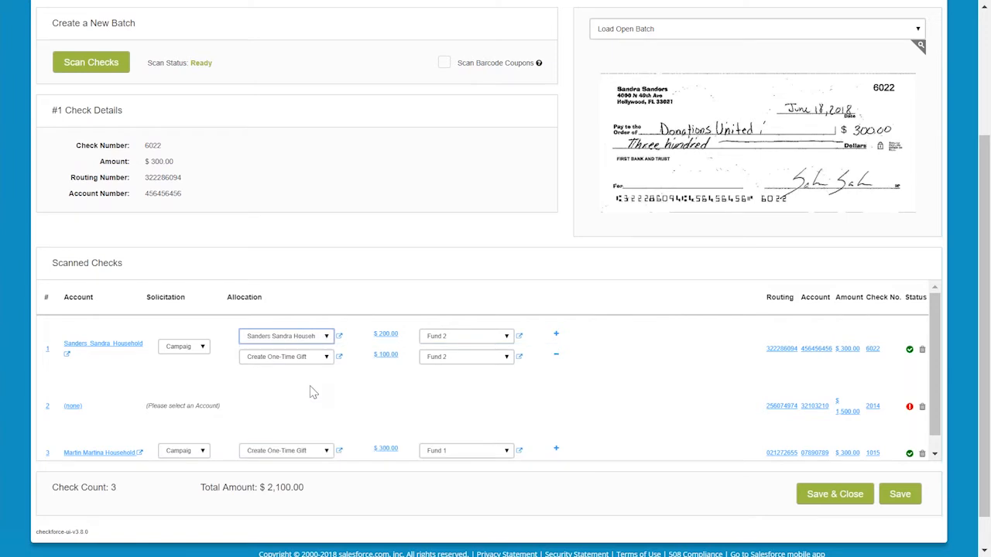
click(320, 342)
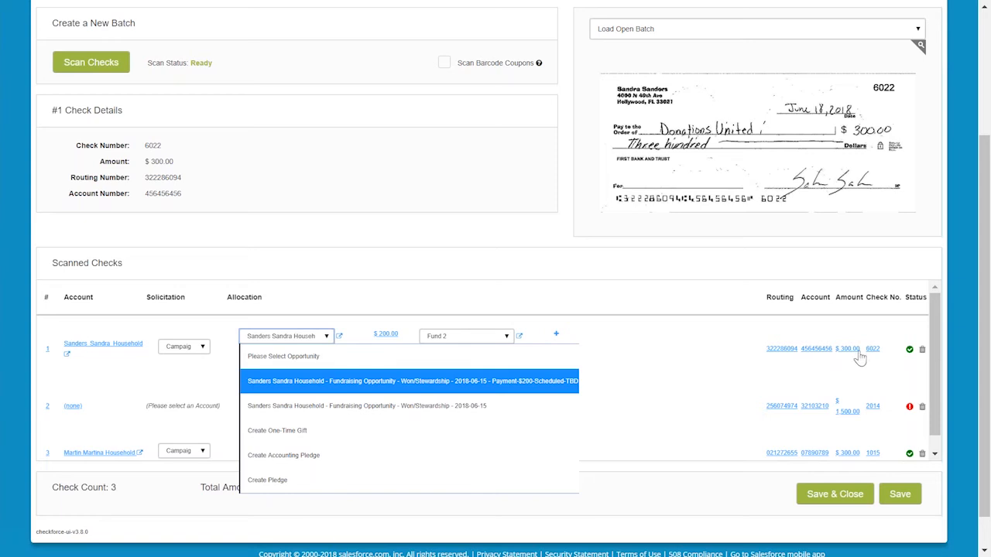
click(433, 389)
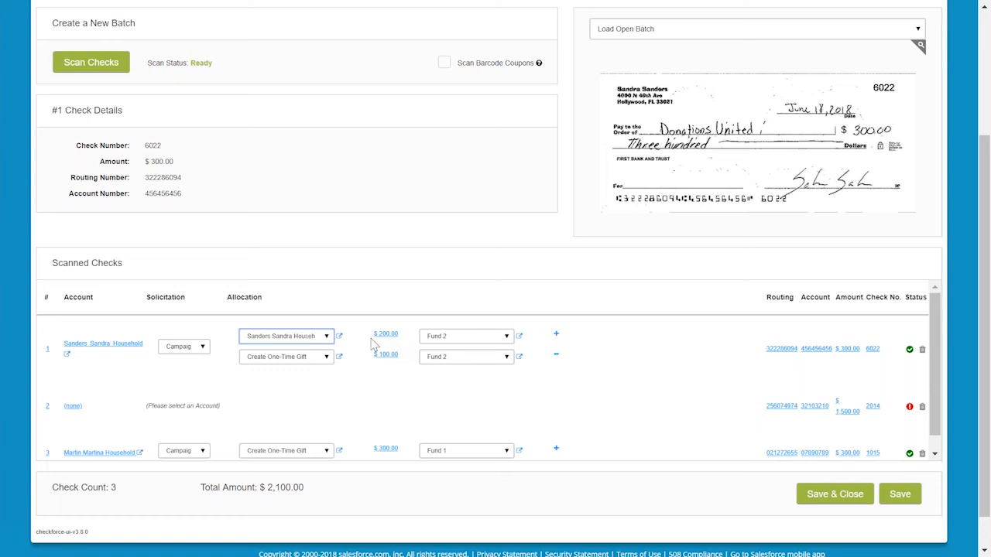
click(327, 338)
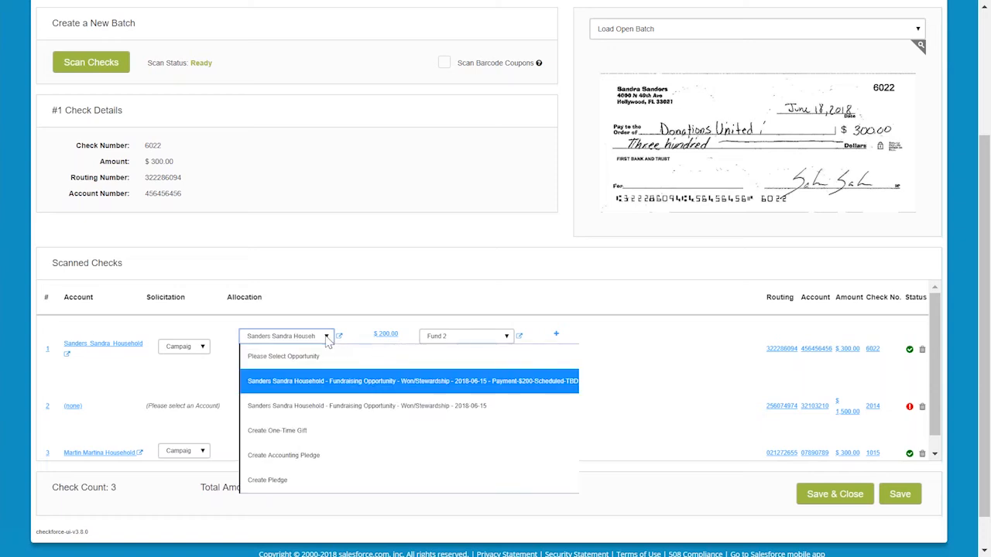
click(327, 339)
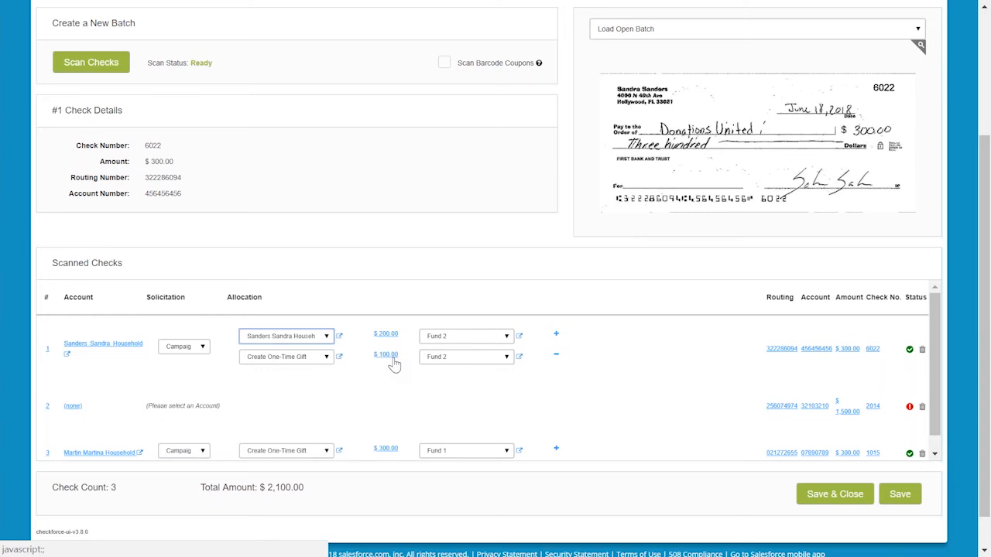
Review the second allocation line's opportunity options and the fund selections on both lines of the first check.
click(312, 361)
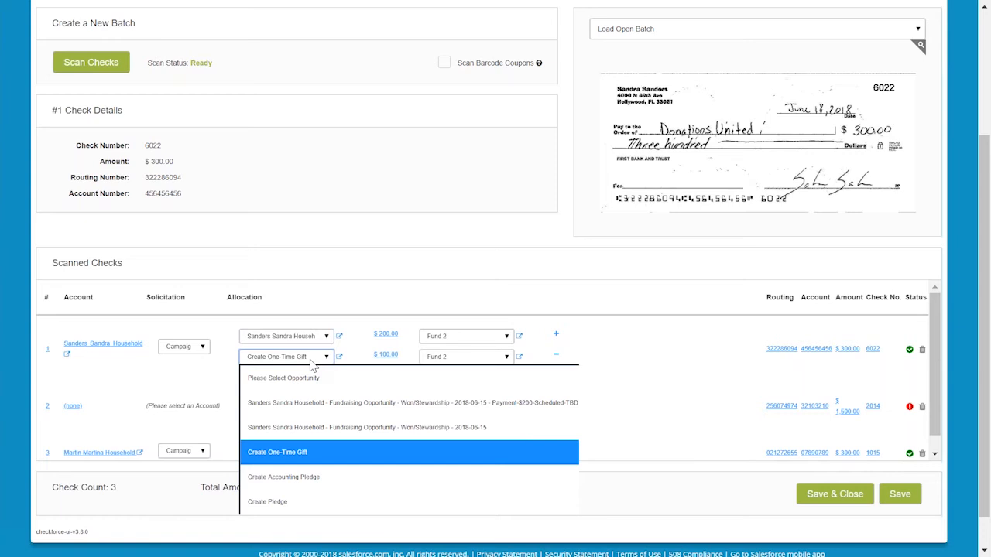
click(312, 364)
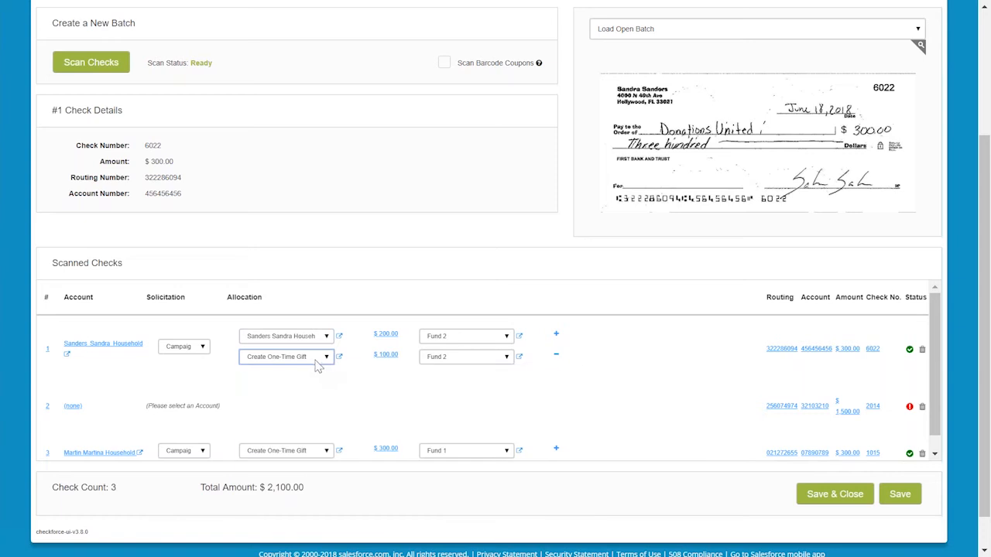
click(316, 364)
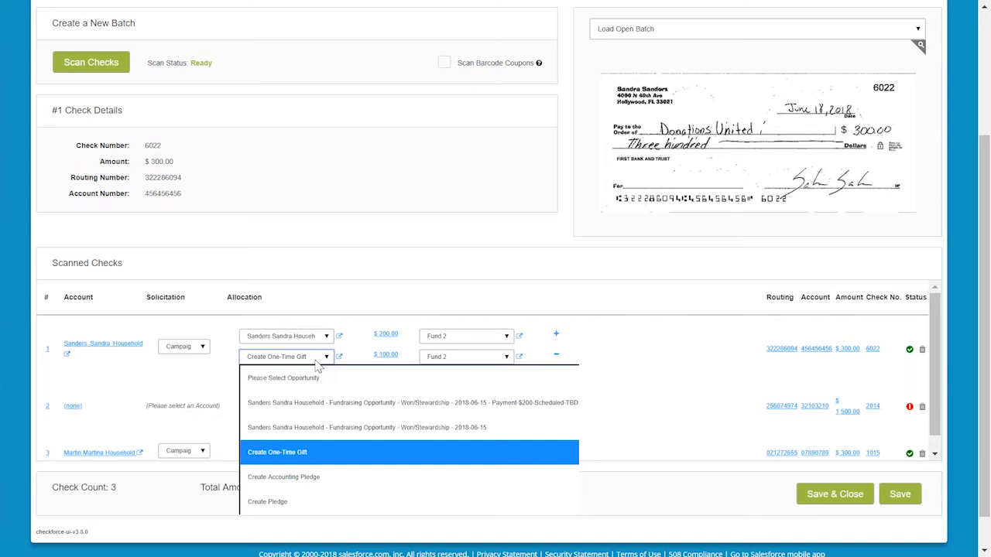
click(316, 463)
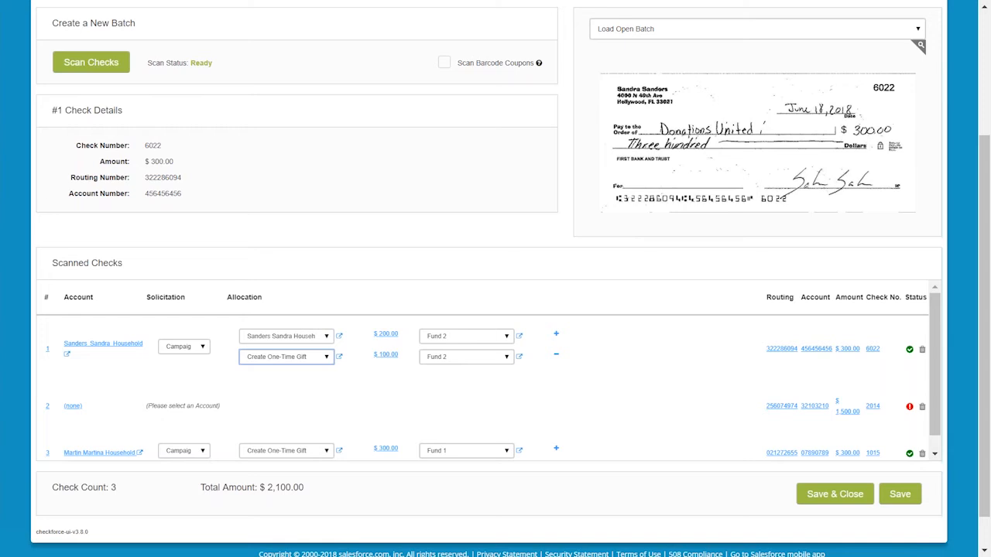
click(448, 339)
click(447, 346)
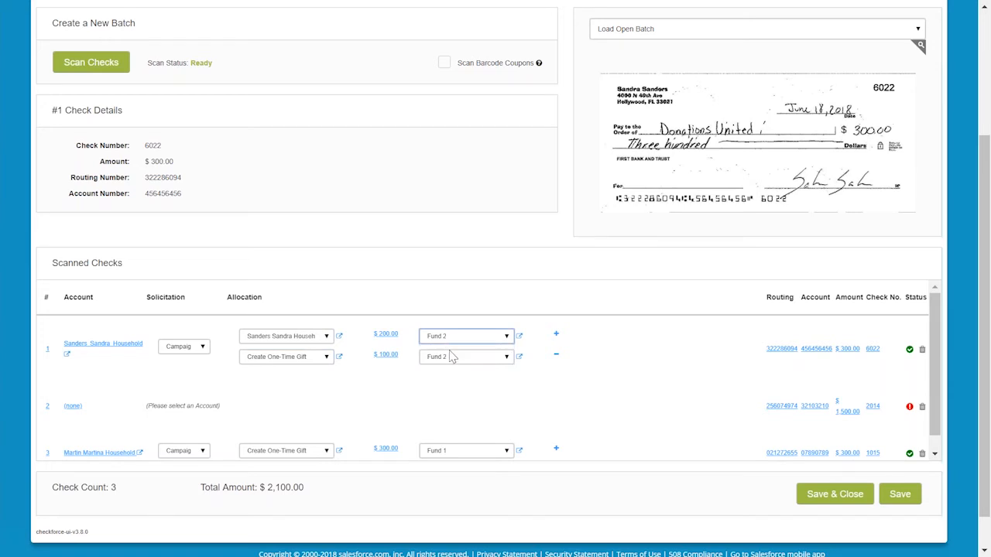
click(452, 357)
click(454, 358)
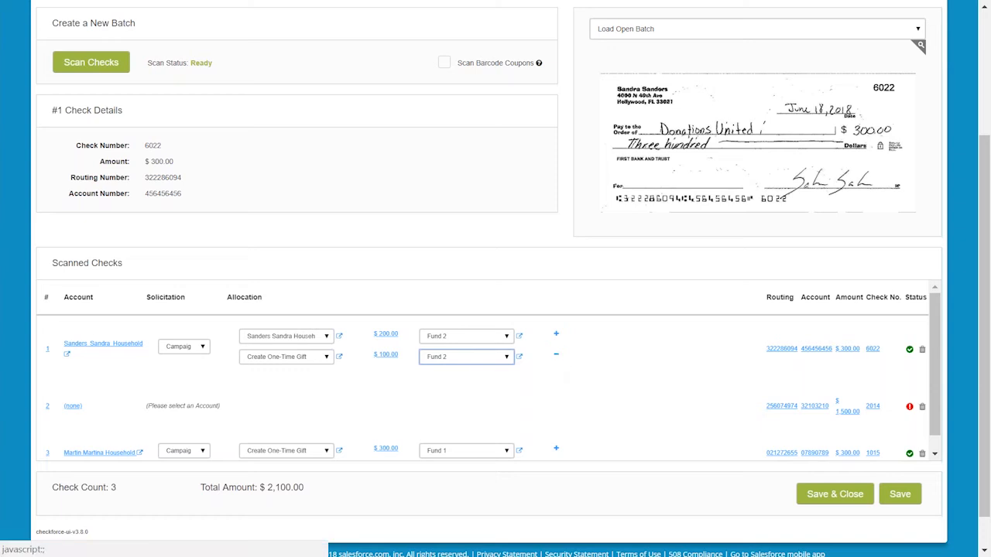
Add a third allocation line to the first check, open its opportunity list, and remove the line again.
click(556, 336)
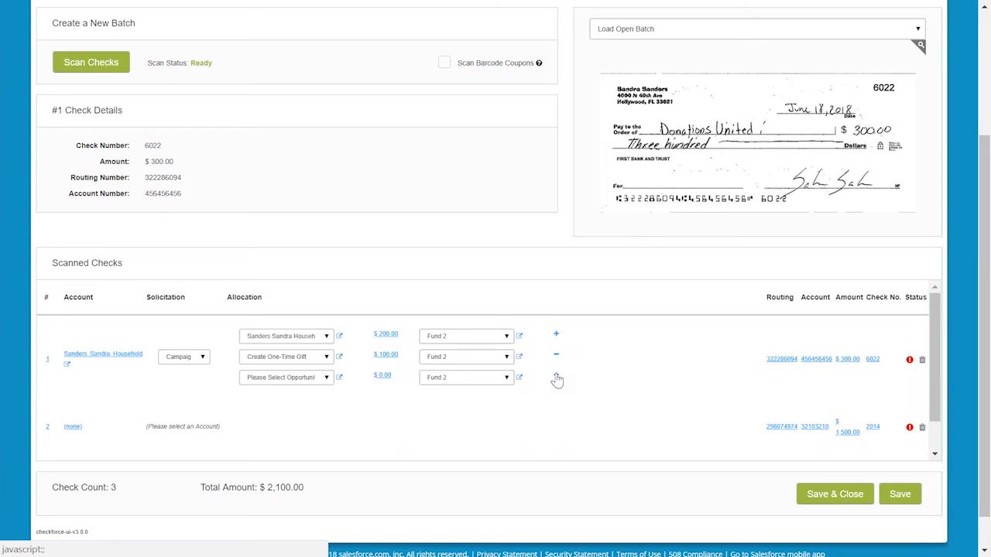
click(300, 383)
click(302, 385)
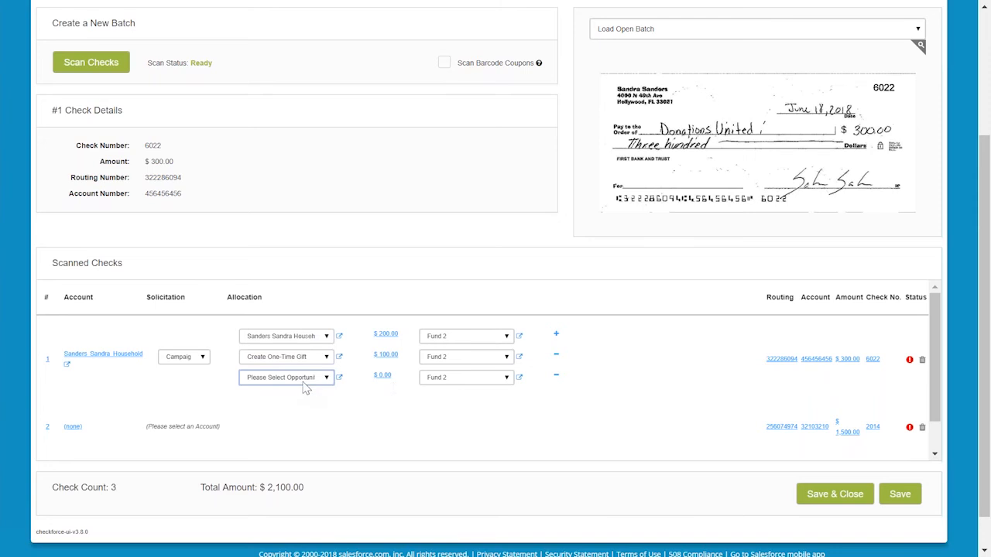
click(304, 384)
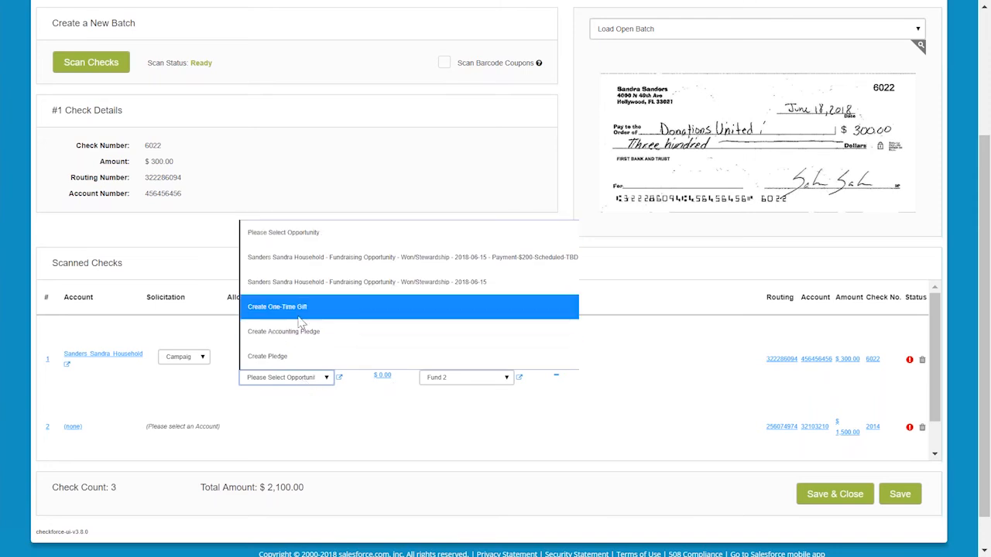
click(300, 383)
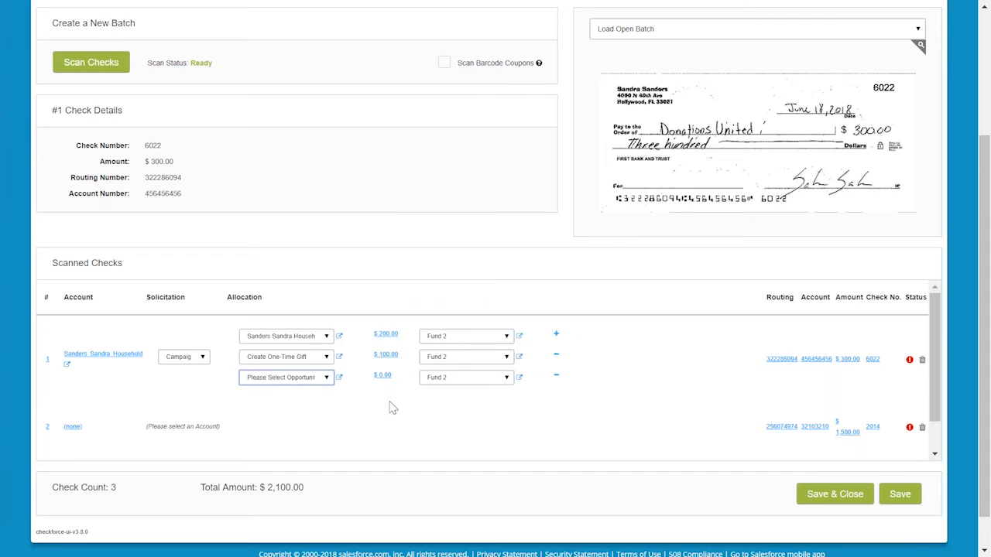
click(555, 379)
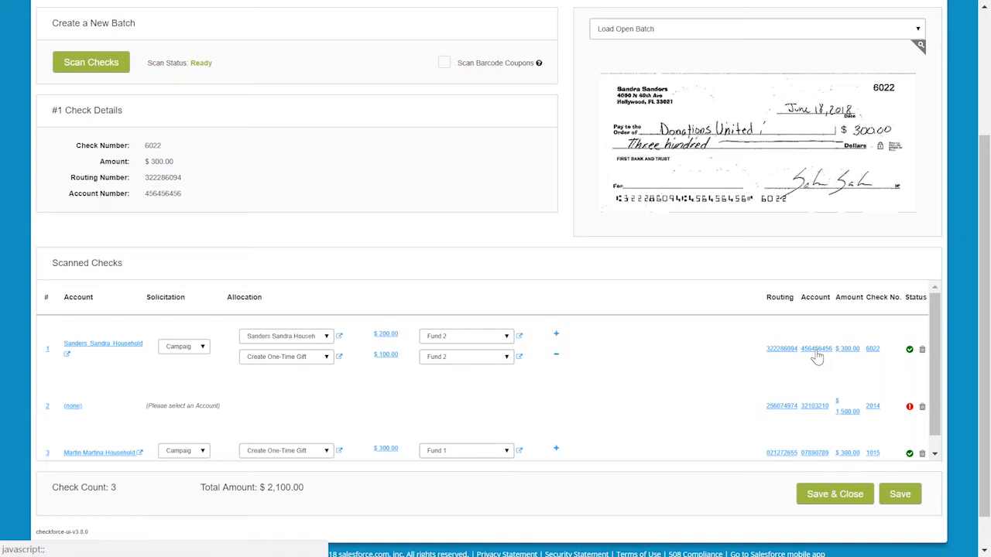
Open the first check's check number for editing and confirm it.
click(872, 350)
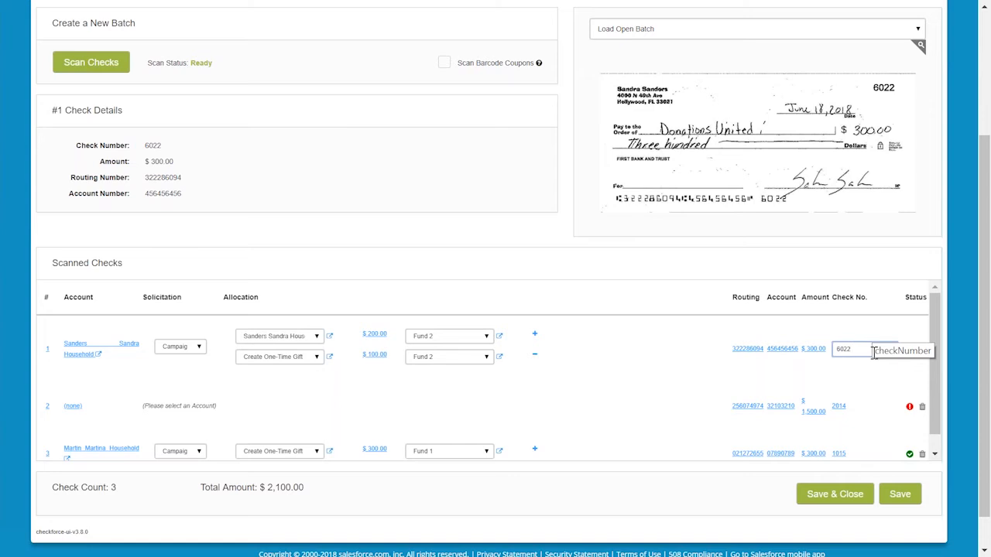
key(Return)
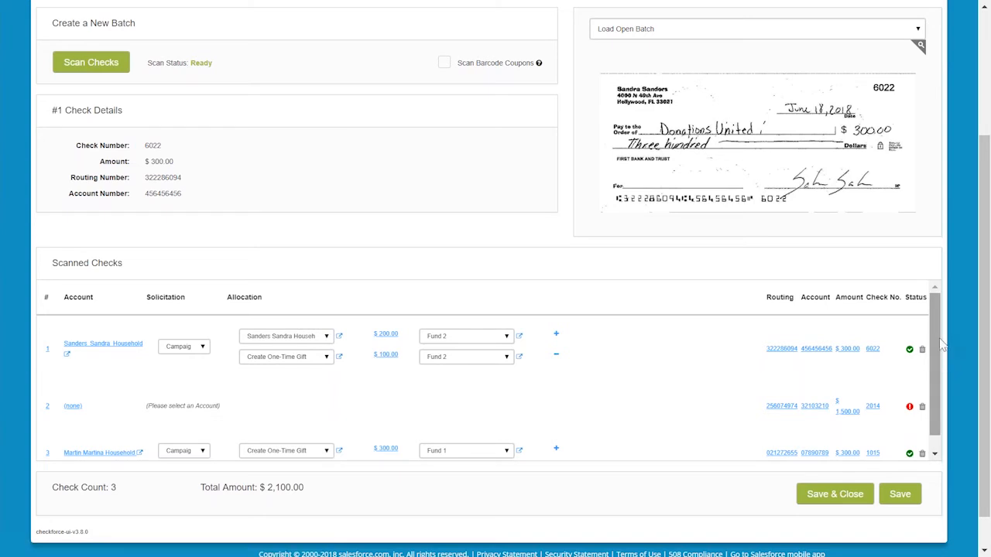
Try setting the first check's second allocation amount to 200.00.
scroll(938, 360, down, 1)
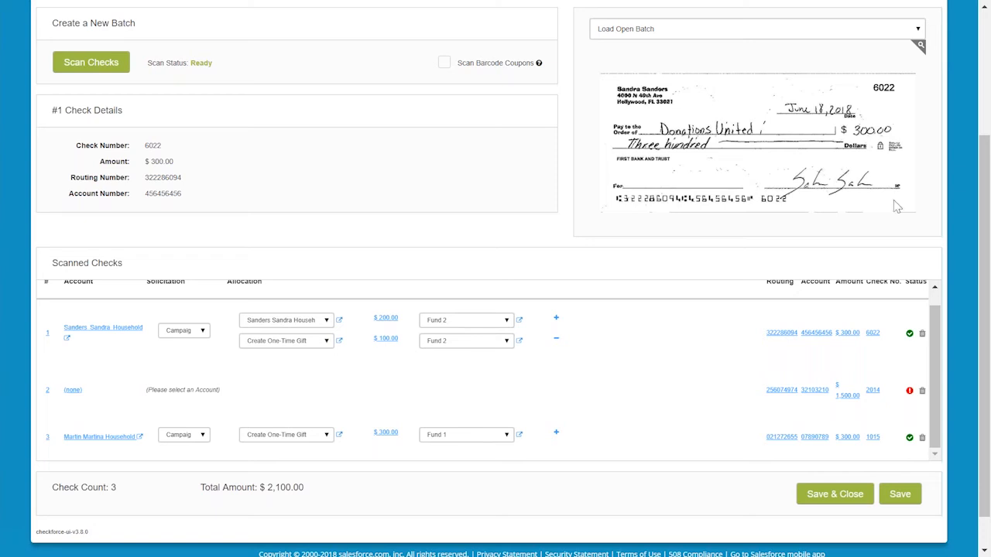
mouse_move(825, 116)
mouse_move(909, 335)
mouse_move(915, 399)
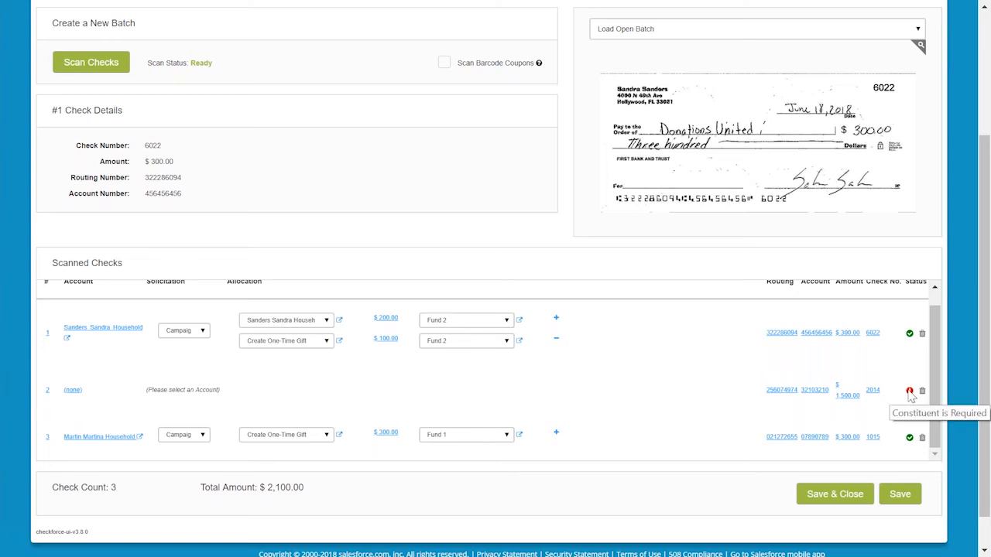
click(387, 341)
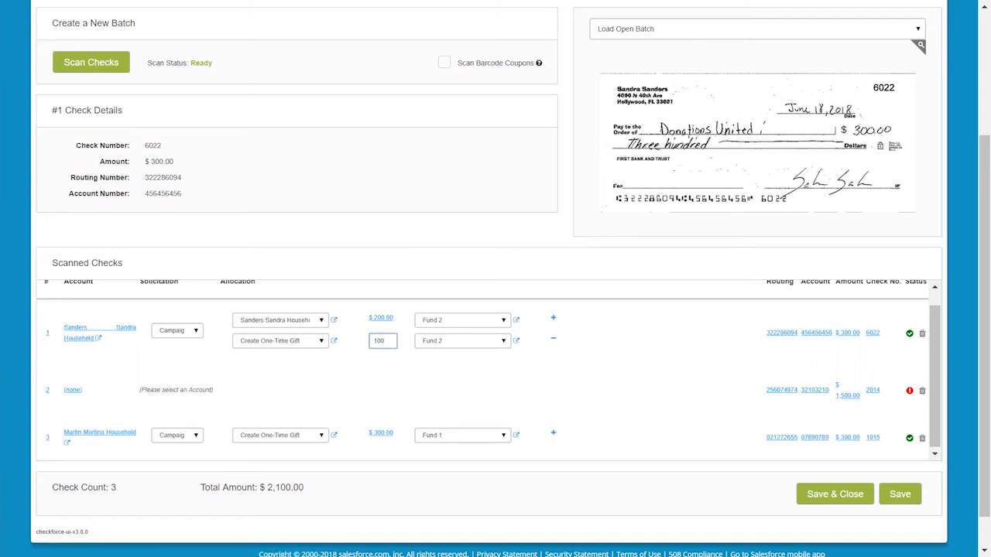
double_click(381, 342)
text(200.00)
click(349, 393)
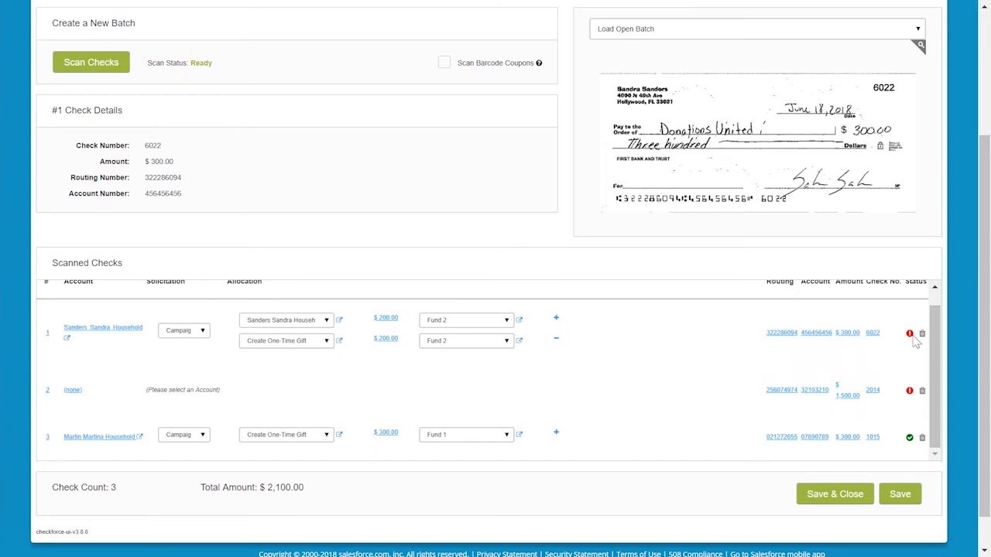
Set the first check's second allocation amount back to 100.
mouse_move(913, 338)
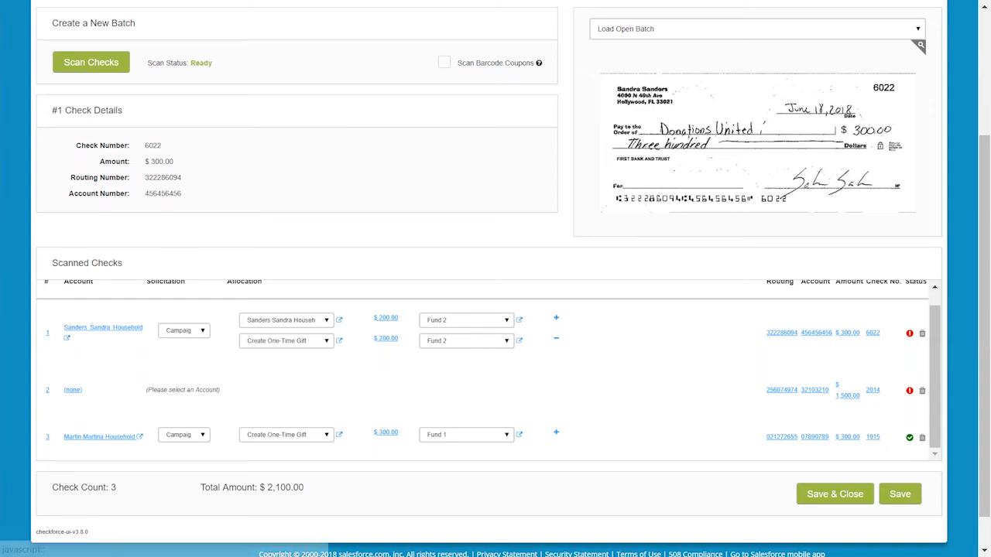
click(386, 338)
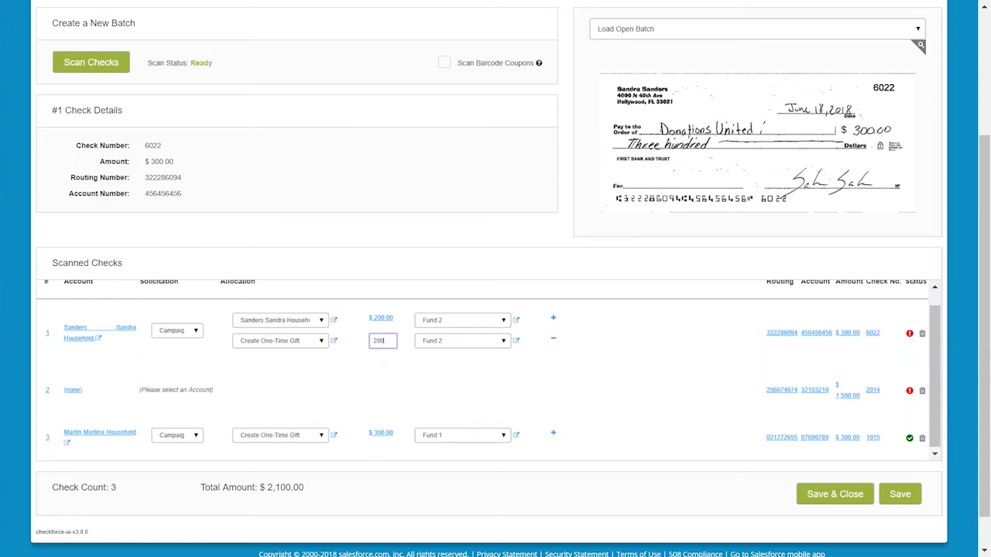
double_click(387, 341)
text(100.)
click(353, 394)
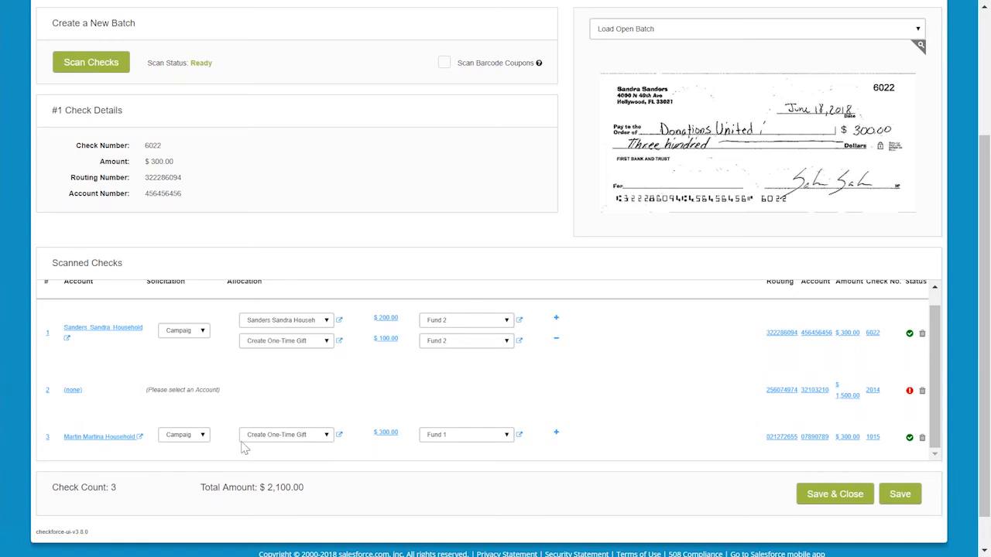
Open and close the third check's solicitation and opportunity lists.
click(204, 436)
click(205, 435)
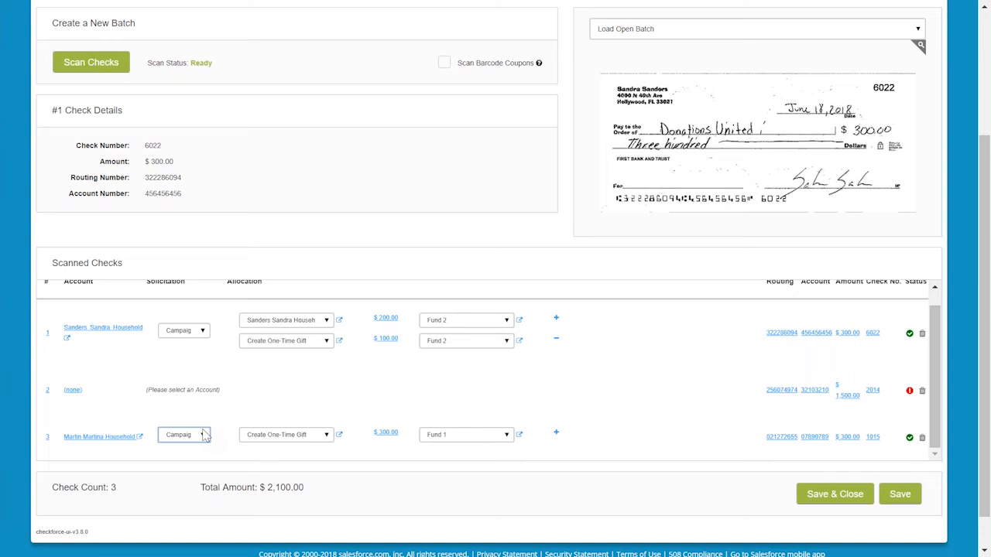
click(245, 438)
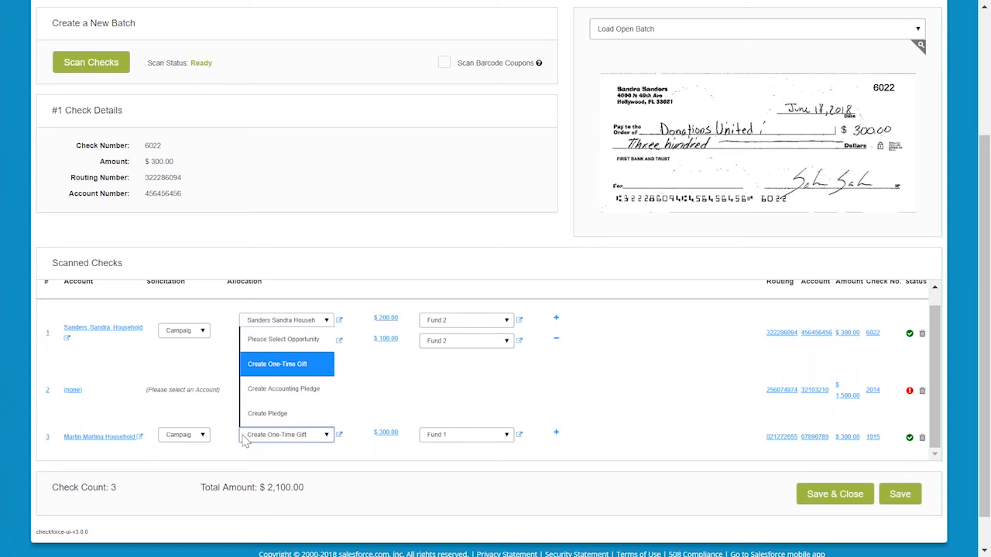
click(245, 438)
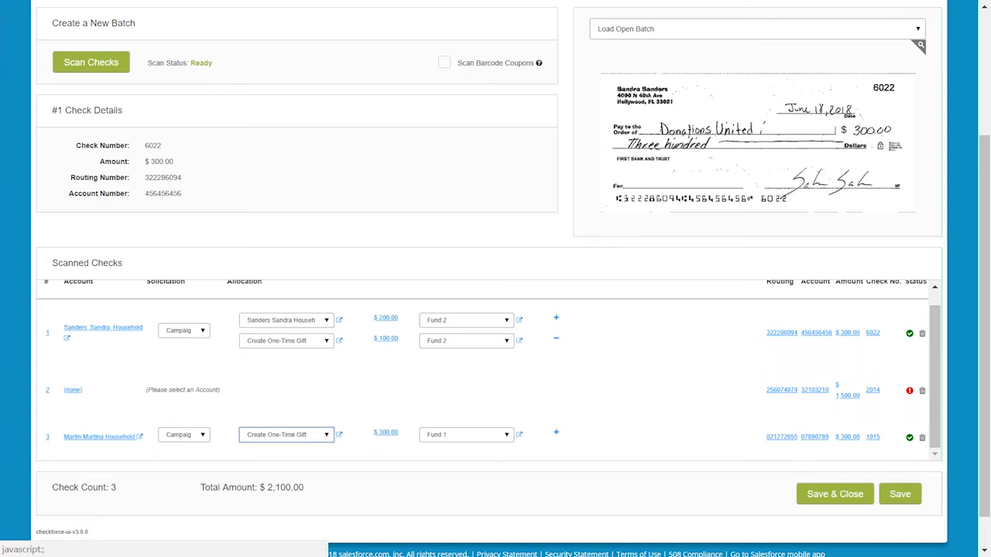
click(72, 389)
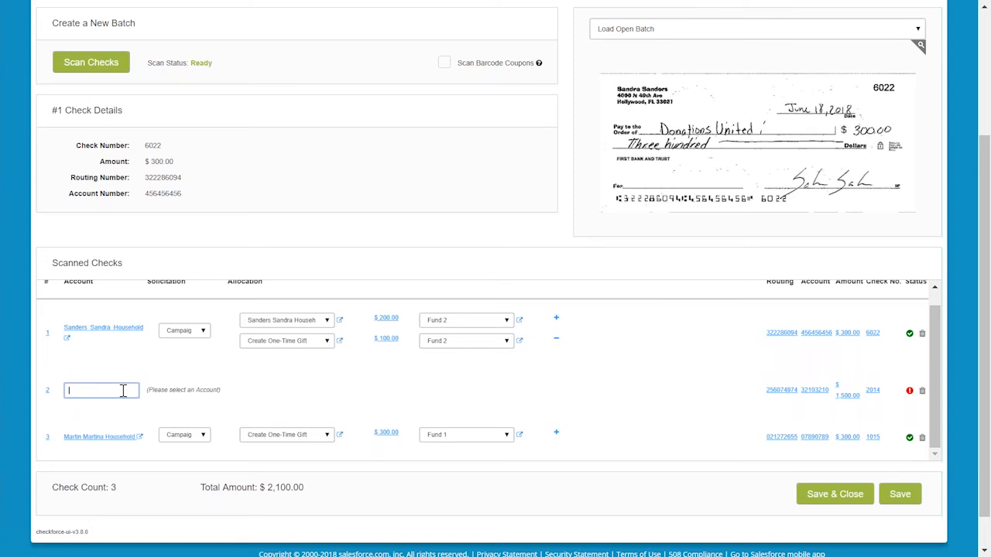
text(willa)
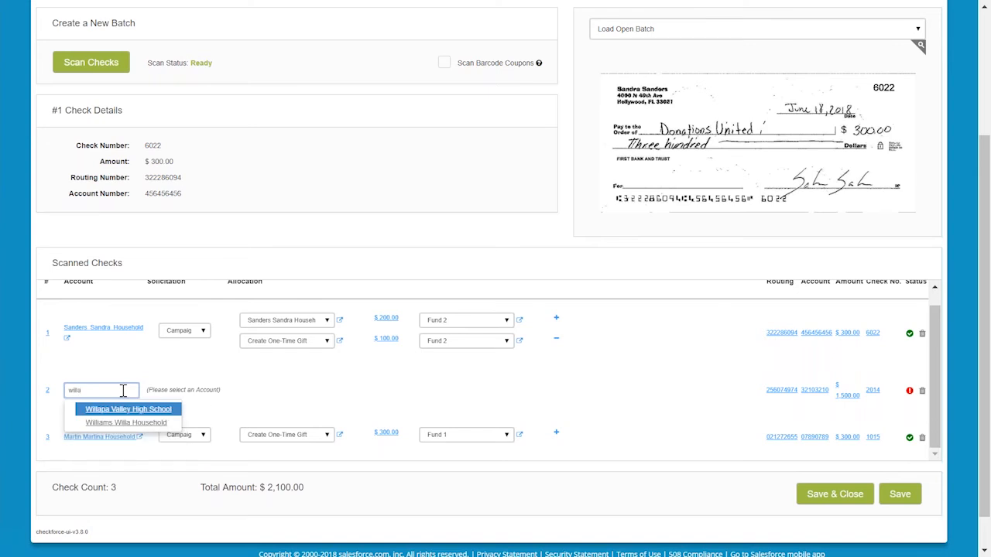
key(Down)
key(Return)
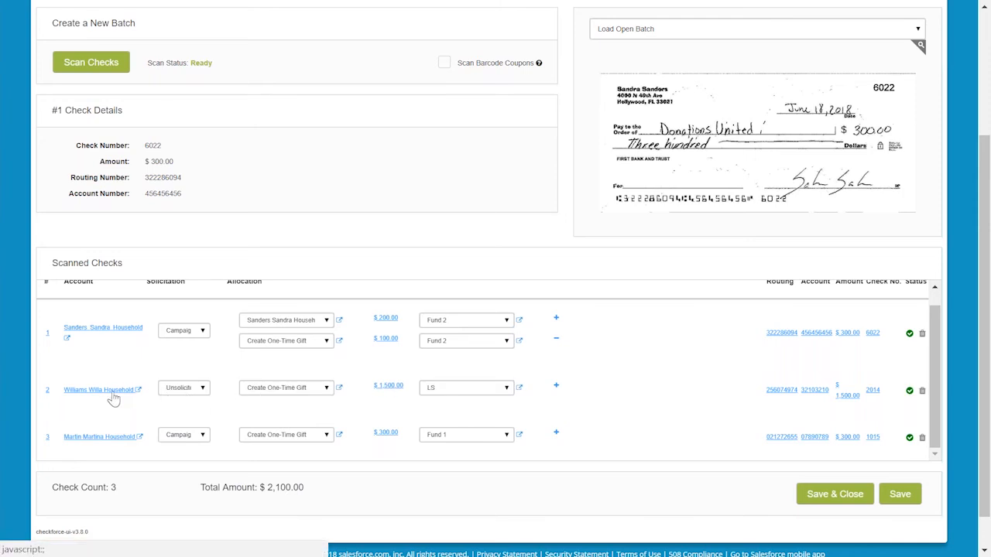
Display the second check's image and details, and review its solicitation options.
click(49, 392)
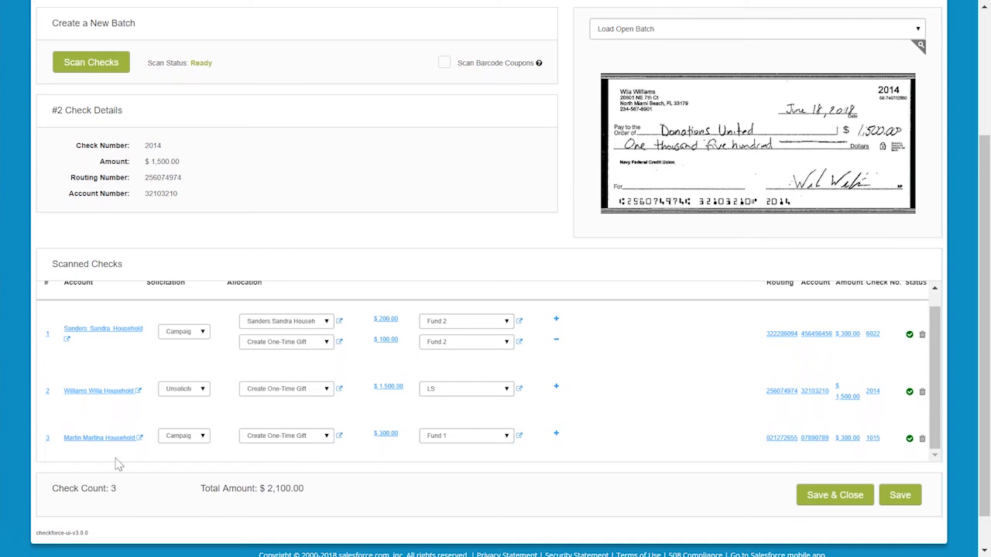
click(176, 394)
click(176, 395)
click(185, 390)
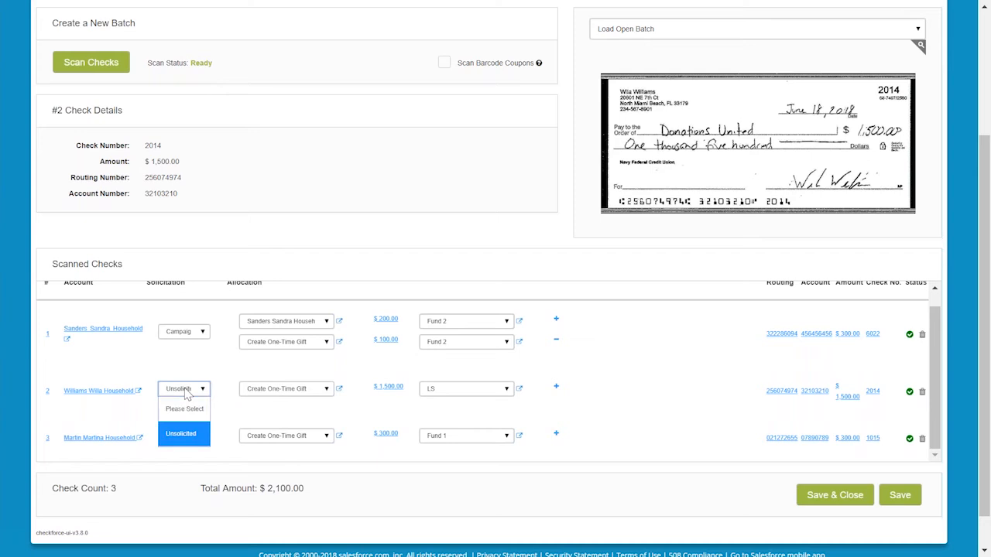
click(186, 395)
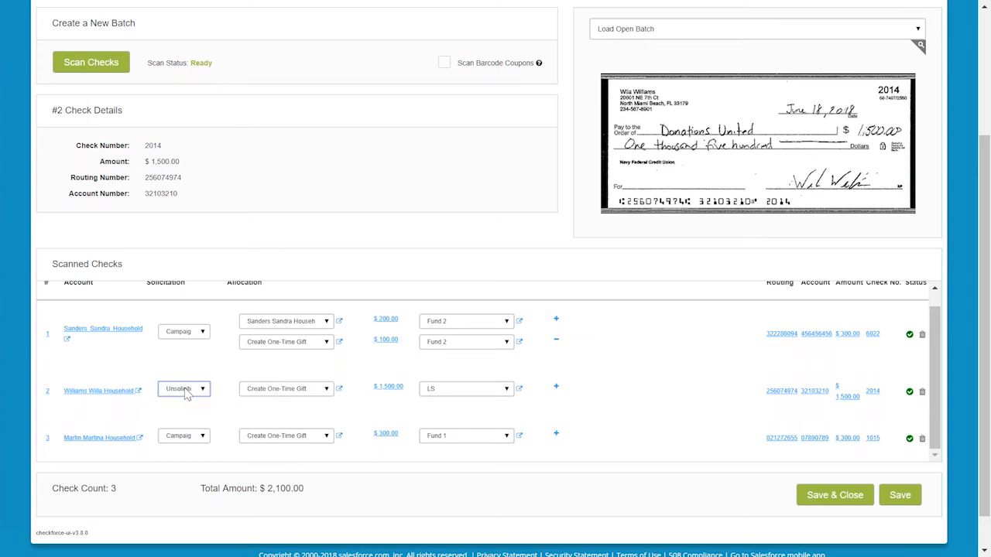
Change the second check's allocation to Create Pledge with a pledge amount of 2,000.00.
click(269, 396)
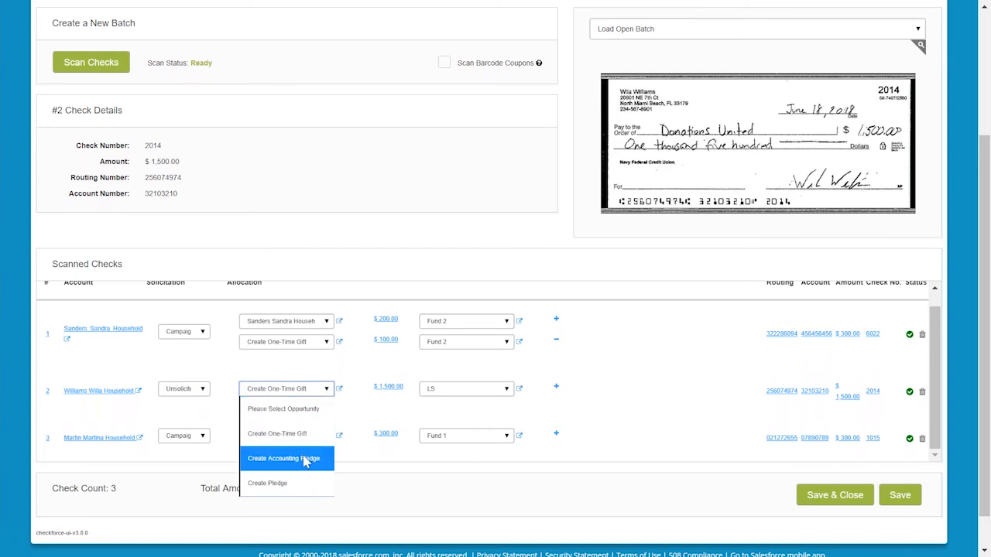
click(301, 483)
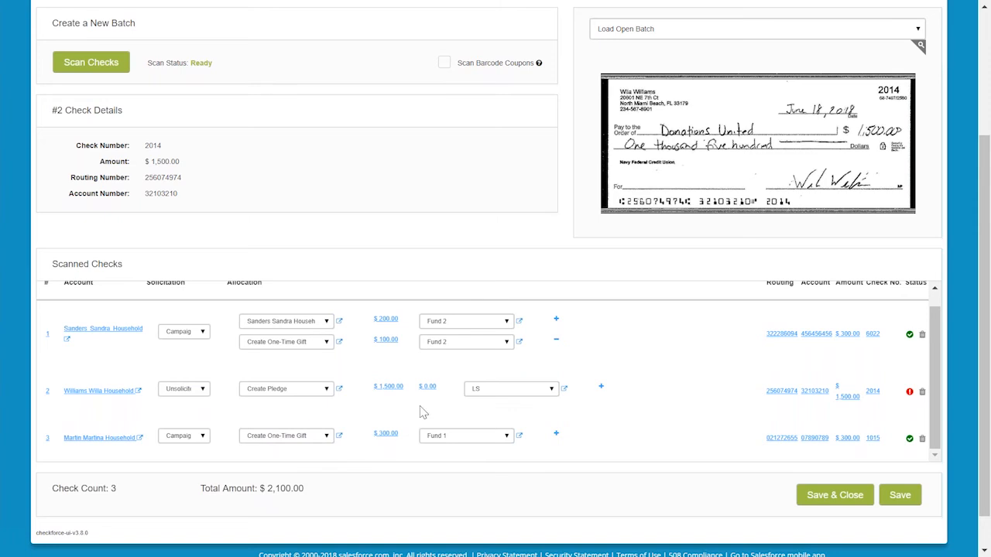
click(427, 390)
text(200)
text(.00)
key(Return)
click(544, 391)
click(545, 390)
scroll(723, 371, down, 1)
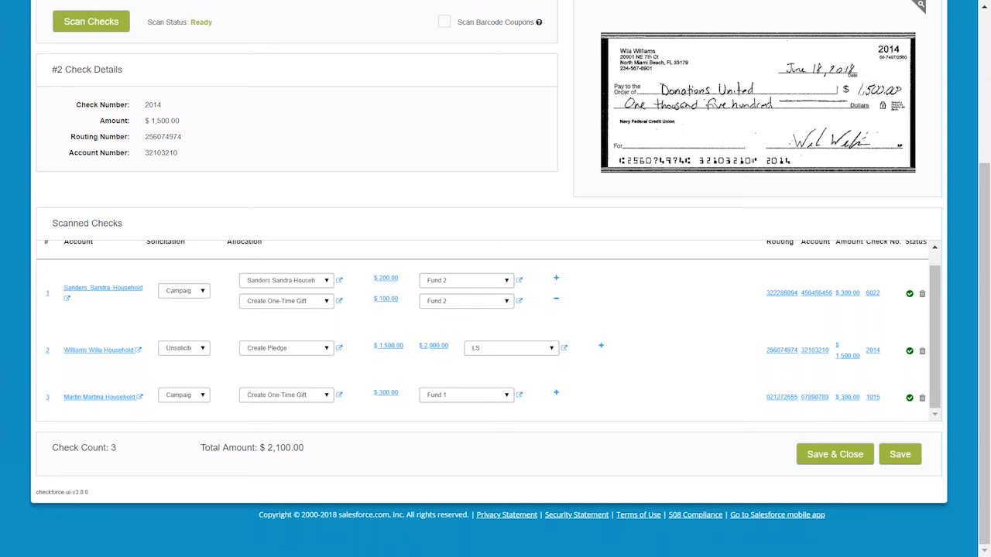
Add a second allocation line to the third check as a Create One-Time Gift of 100.00.
click(555, 394)
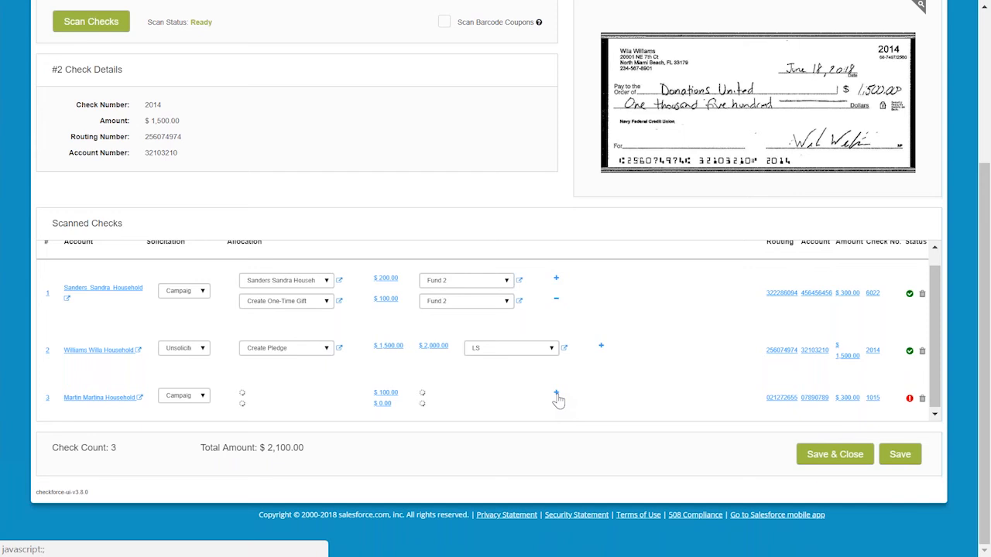
scroll(481, 350, down, 1)
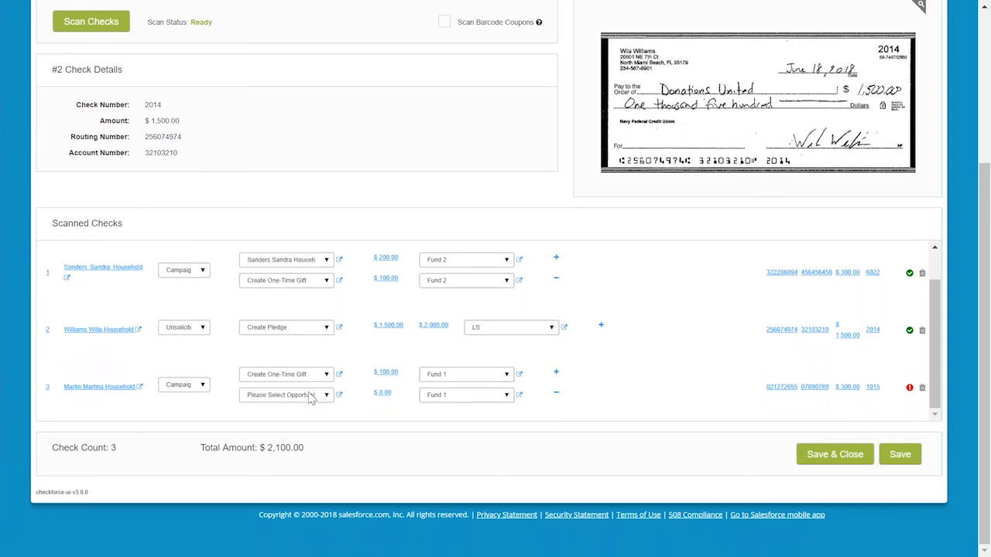
click(309, 396)
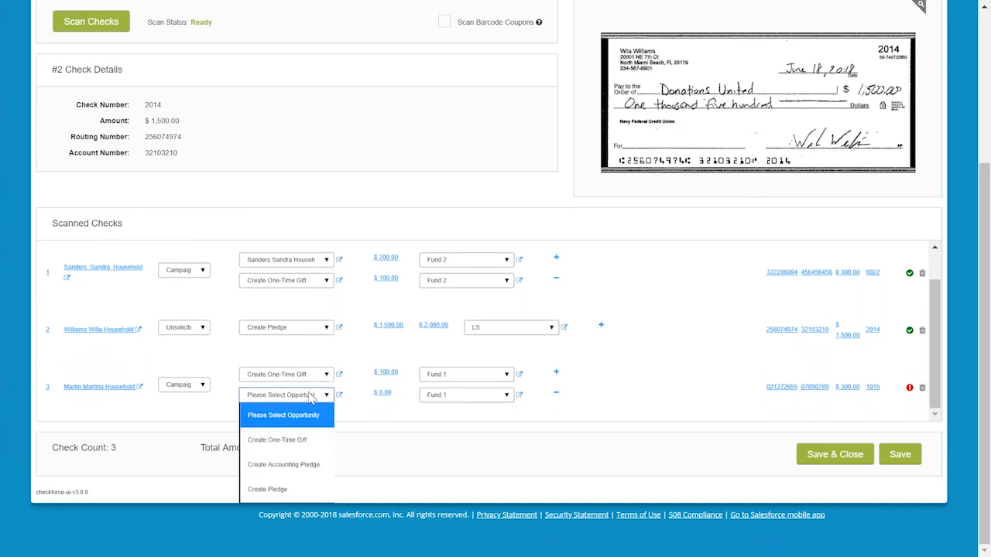
click(309, 442)
click(391, 395)
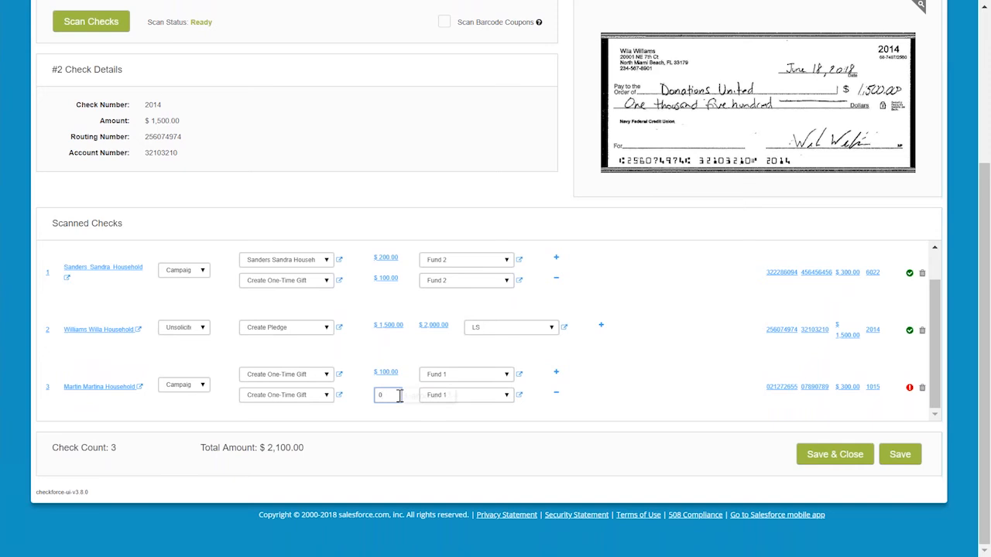
text(100.00)
click(360, 412)
click(462, 398)
click(462, 400)
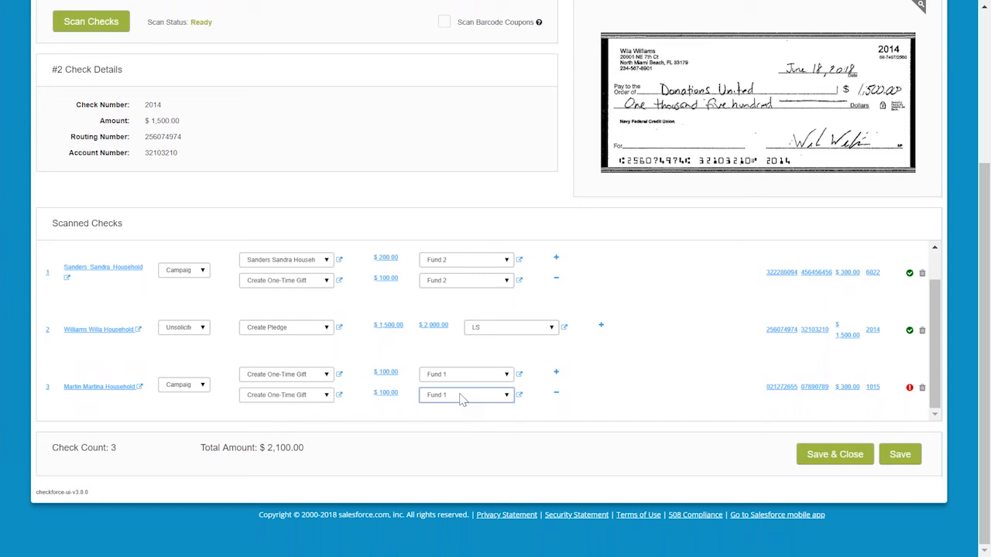
Add a third allocation line to the third check as a Create One-Time Gift of 100.00.
click(556, 374)
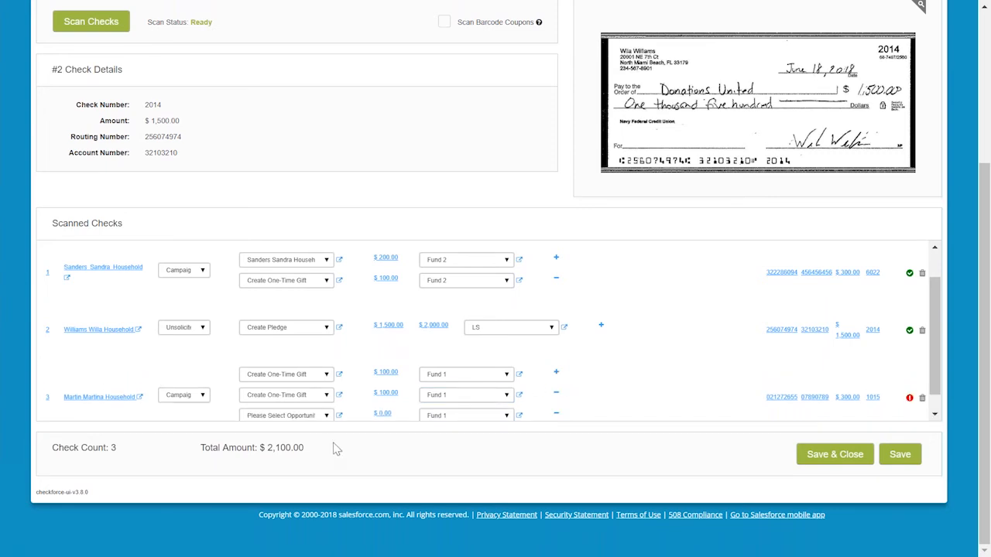
scroll(345, 406, down, 1)
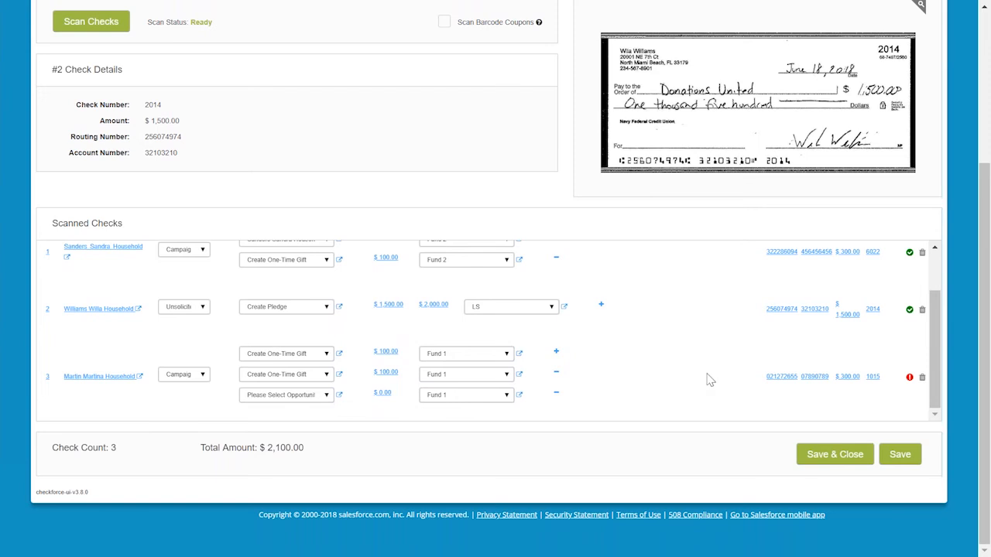
mouse_move(912, 381)
click(295, 395)
click(295, 440)
click(384, 393)
drag(385, 395, 325, 400)
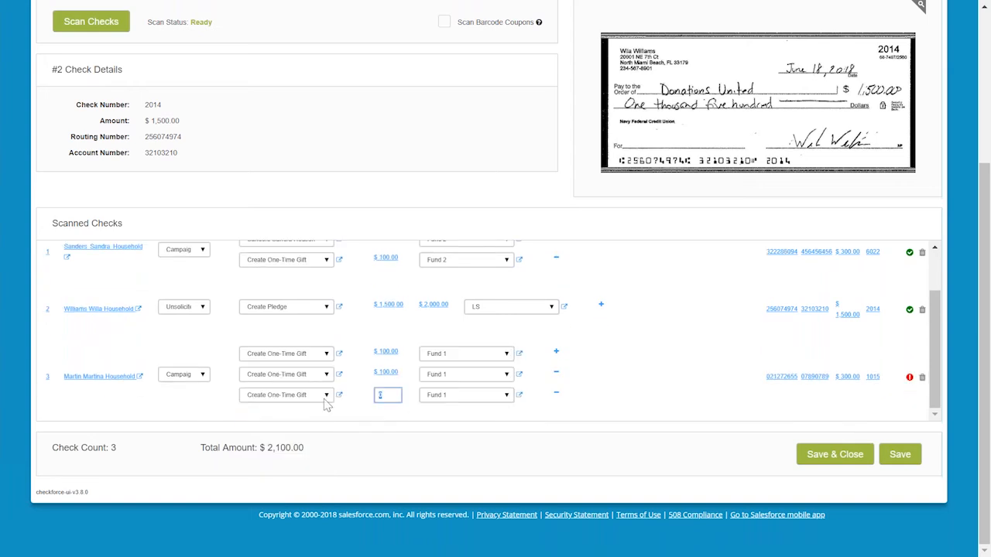
text(100.00)
key(Return)
Review the allocation lines of all three checks in the scanned list.
scroll(640, 371, up, 2)
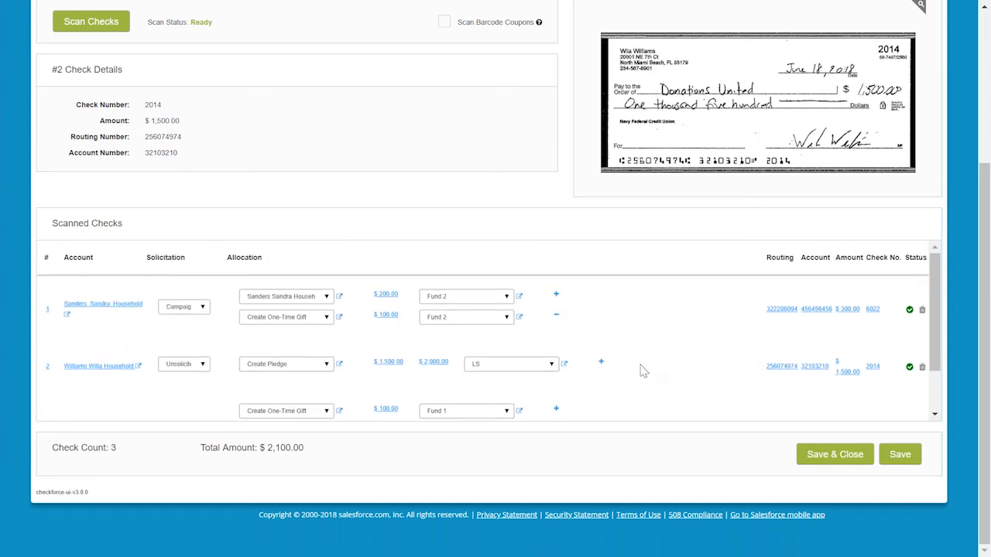
scroll(640, 371, down, 2)
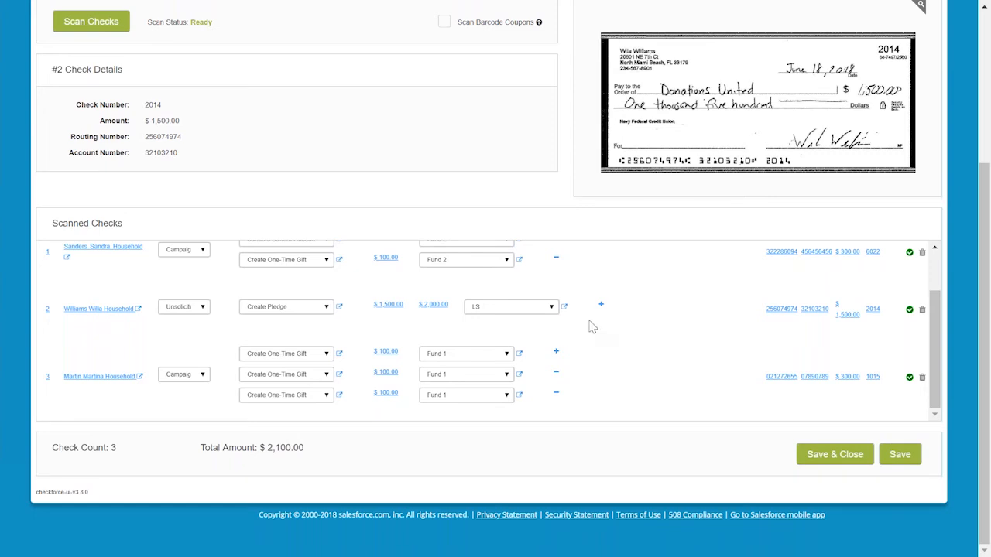
scroll(641, 345, up, 2)
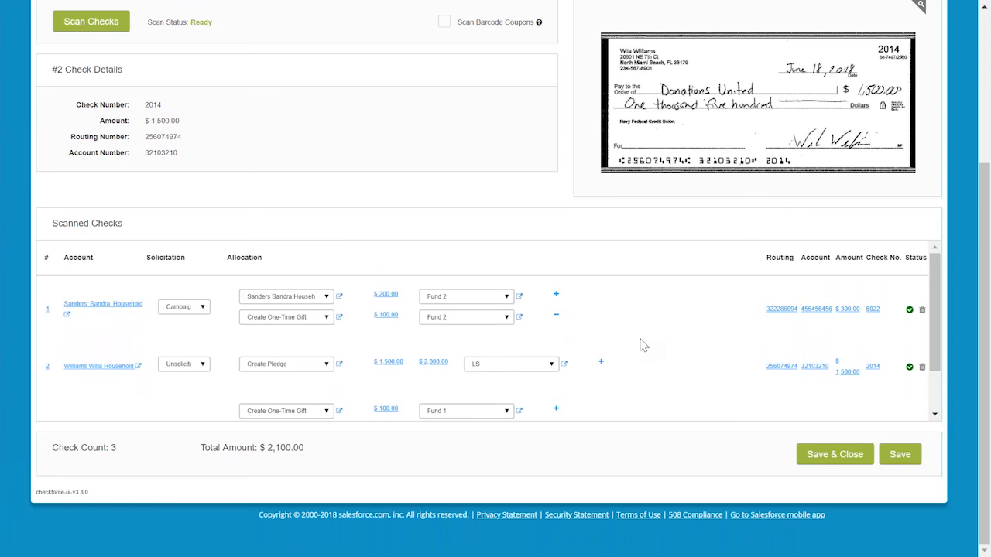
scroll(641, 345, down, 2)
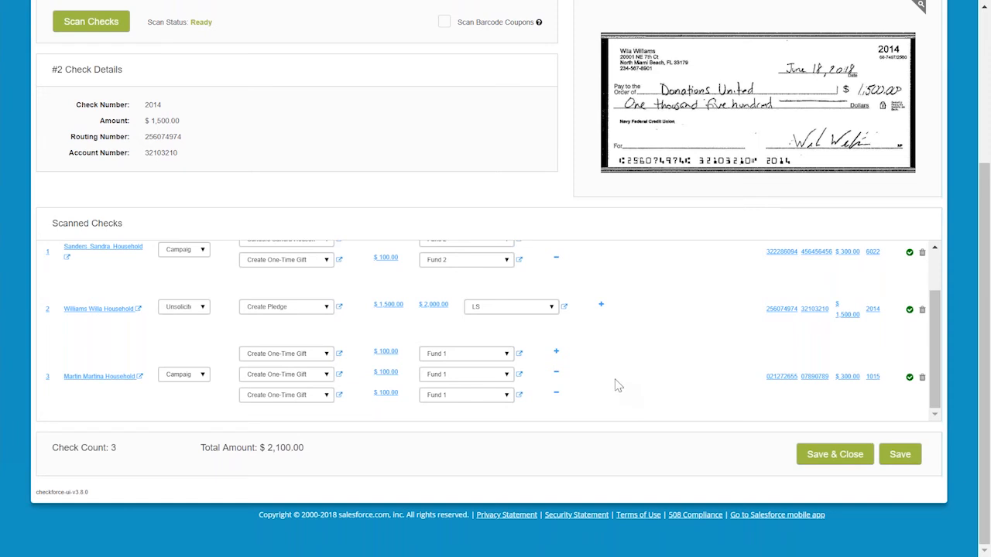
scroll(615, 383, up, 2)
scroll(446, 255, up, 4)
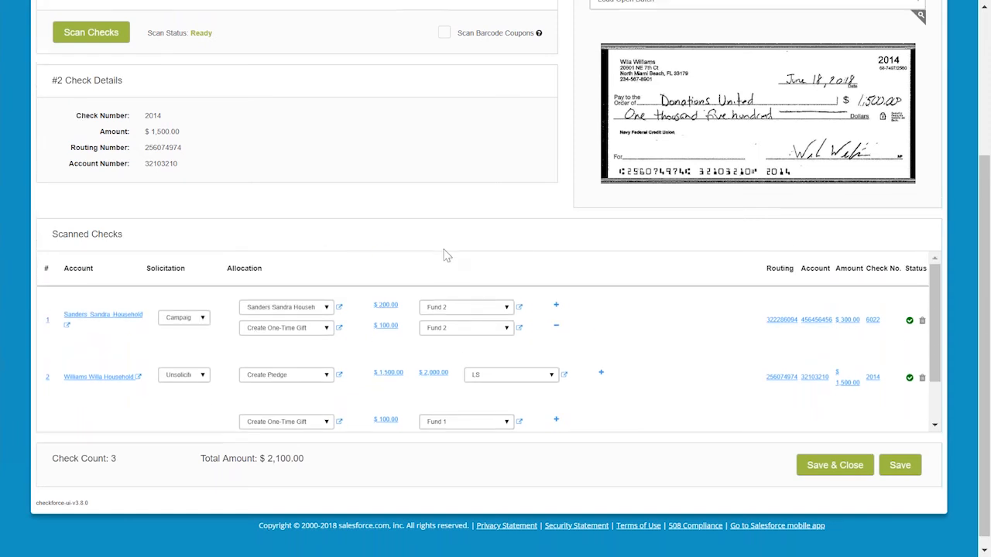
scroll(448, 256, down, 4)
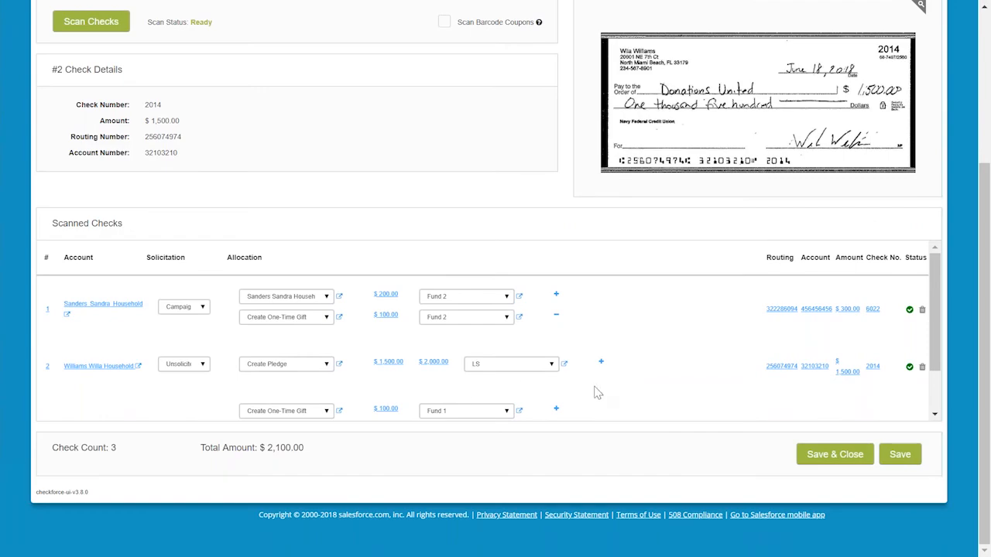
scroll(596, 393, down, 2)
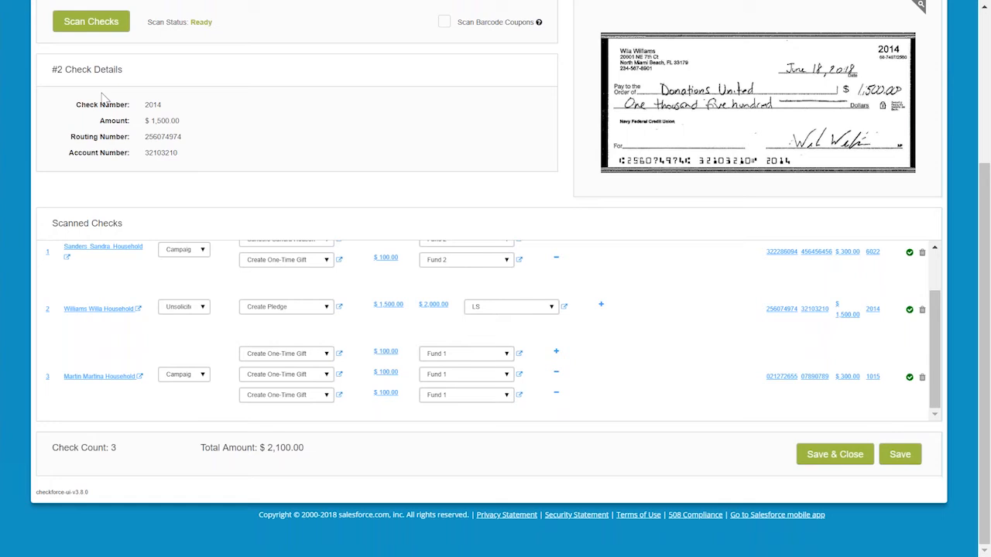
Scan another check into the batch.
scroll(103, 95, up, 3)
click(91, 150)
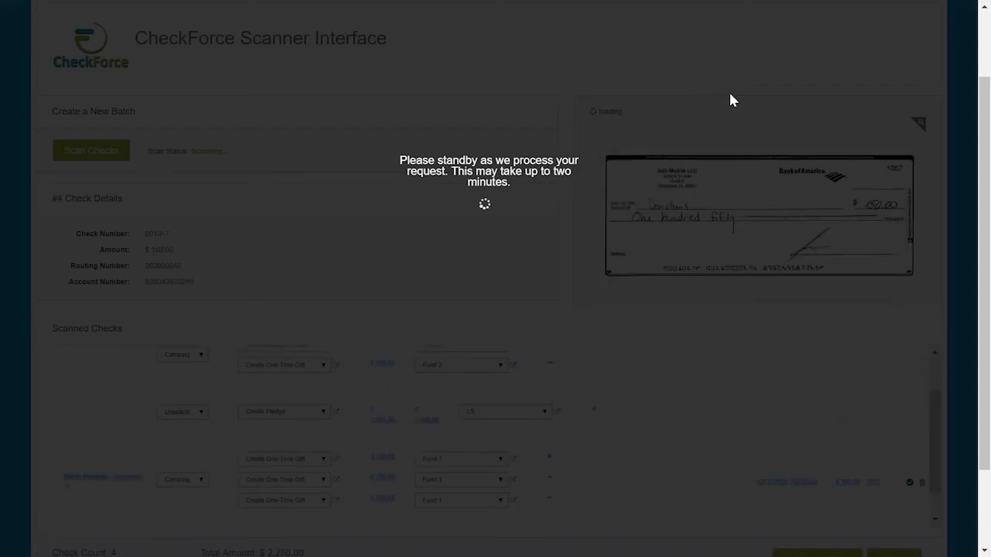
scroll(729, 96, down, 3)
scroll(574, 362, down, 1)
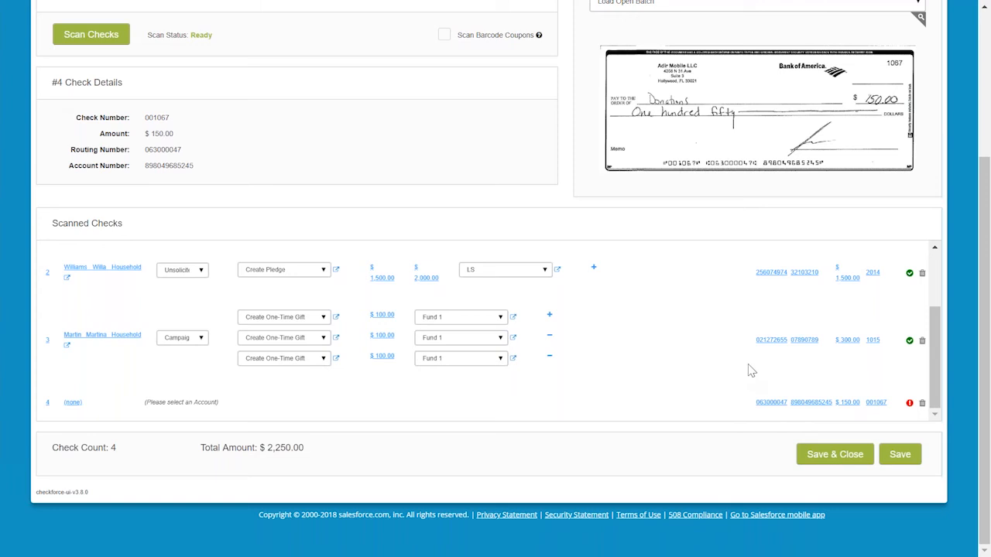
Delete the unassigned fourth check from the scanned checks list.
click(922, 404)
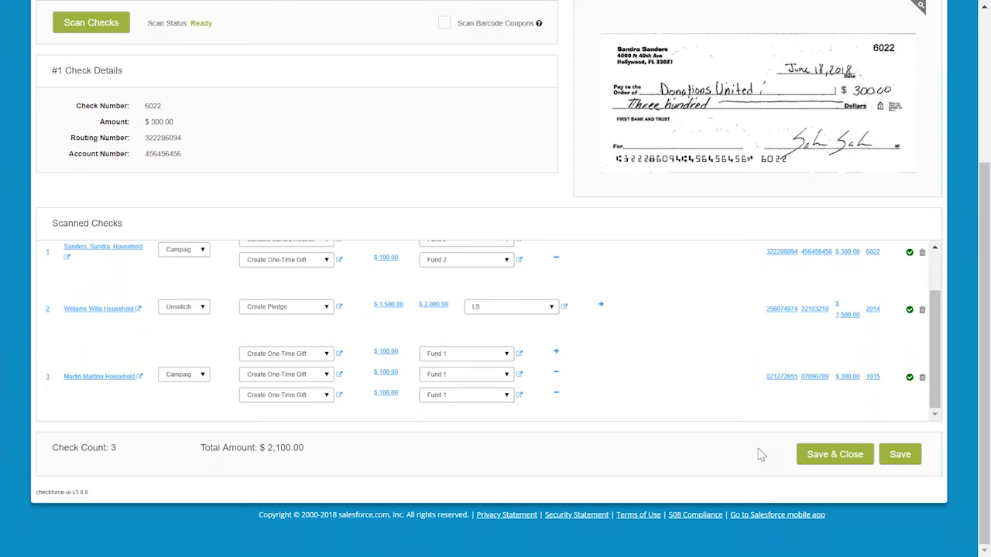
Save and close the batch, confirming 3 checks and an amount of 2100.00.
click(835, 458)
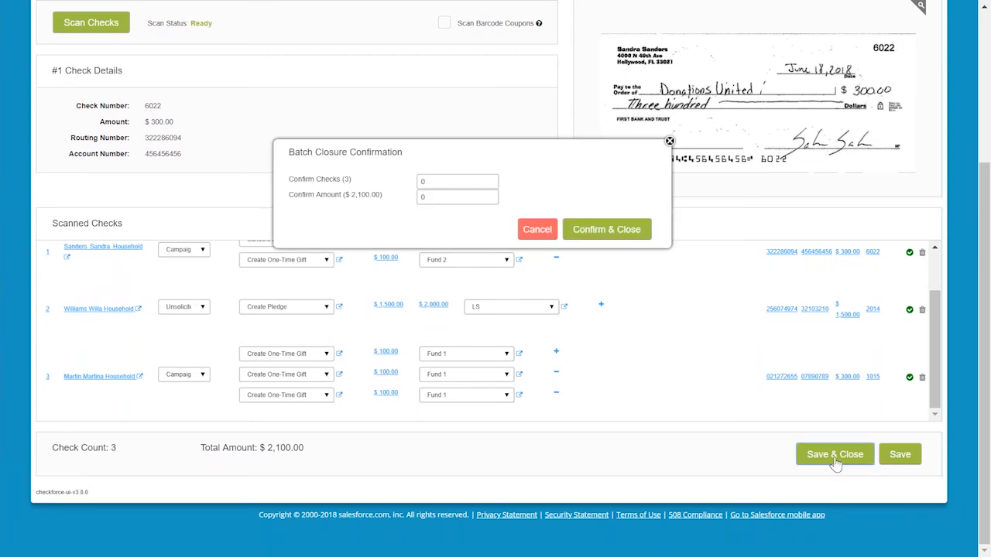
click(460, 180)
text(3)
key(Tab)
text(2100.0)
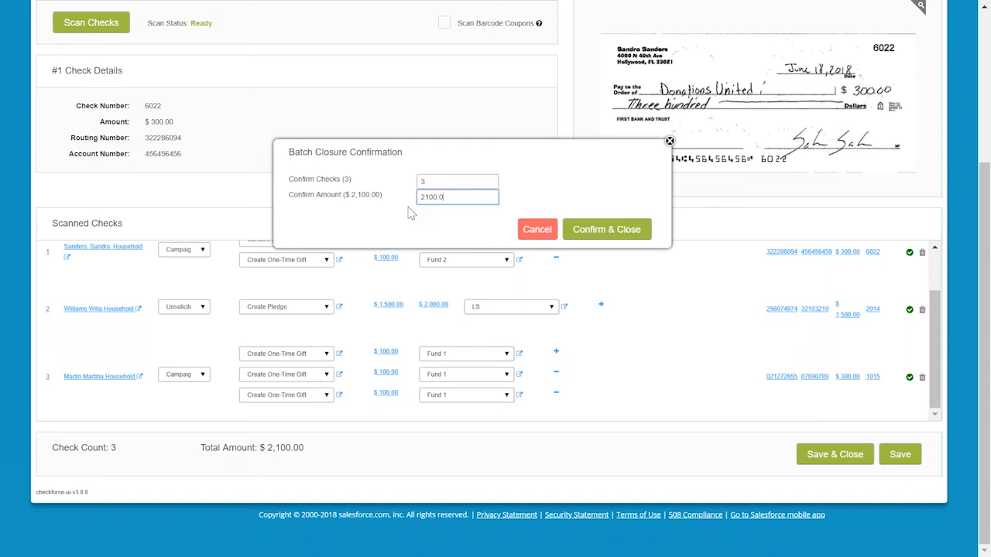
text(0)
scroll(619, 212, up, 2)
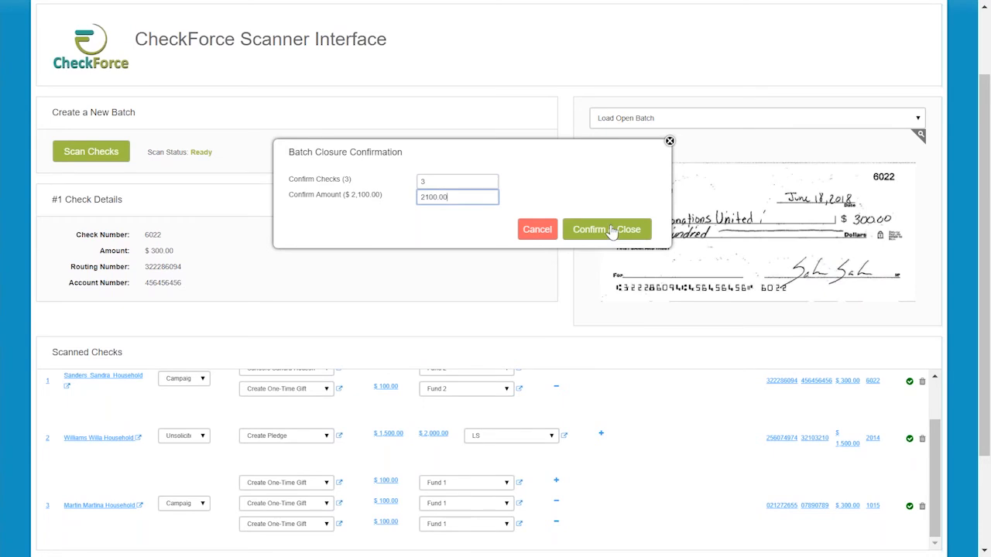
scroll(612, 232, up, 2)
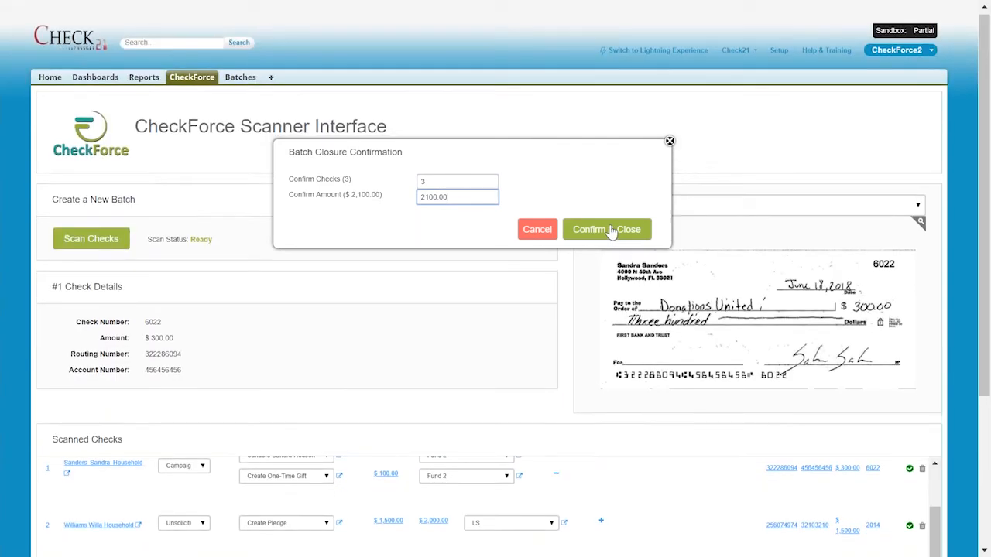
scroll(612, 232, down, 2)
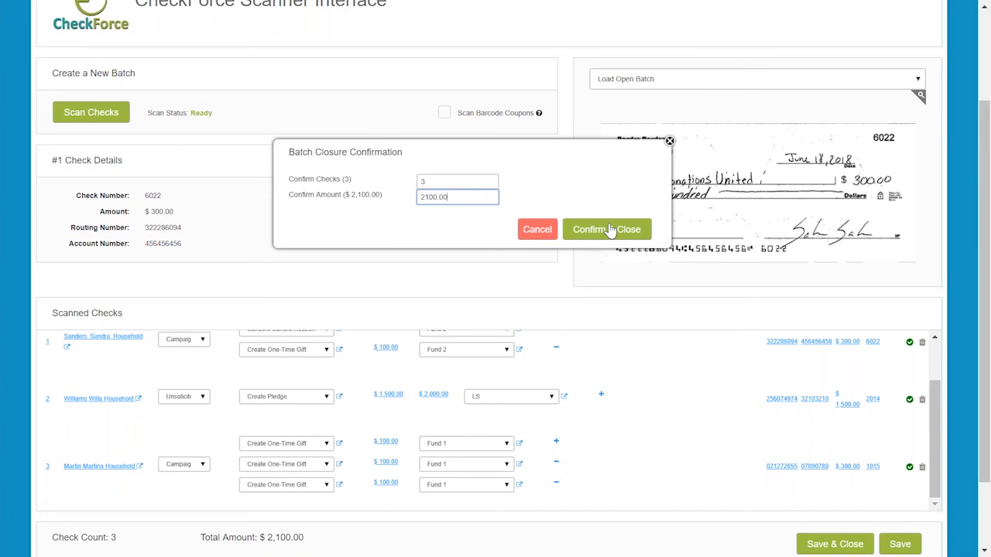
click(609, 229)
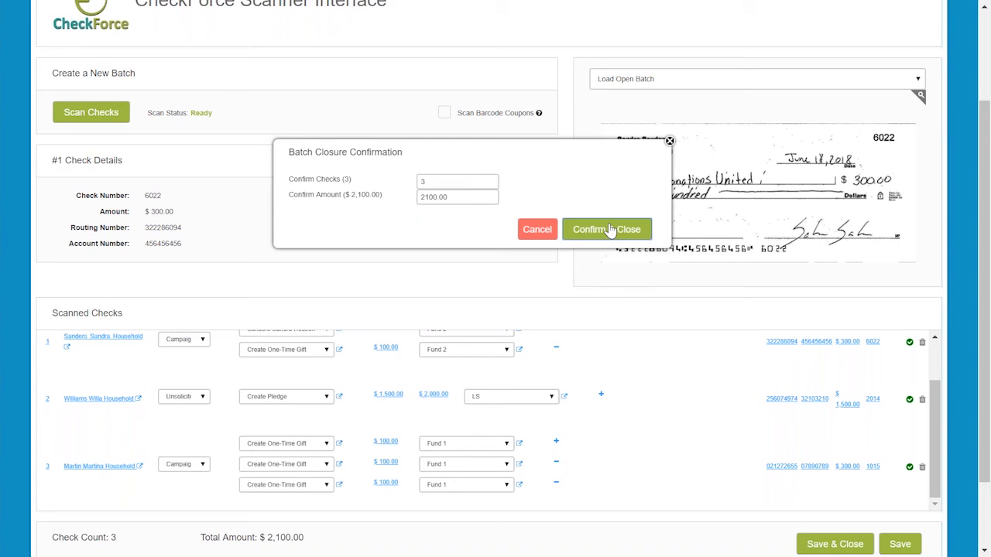
click(609, 230)
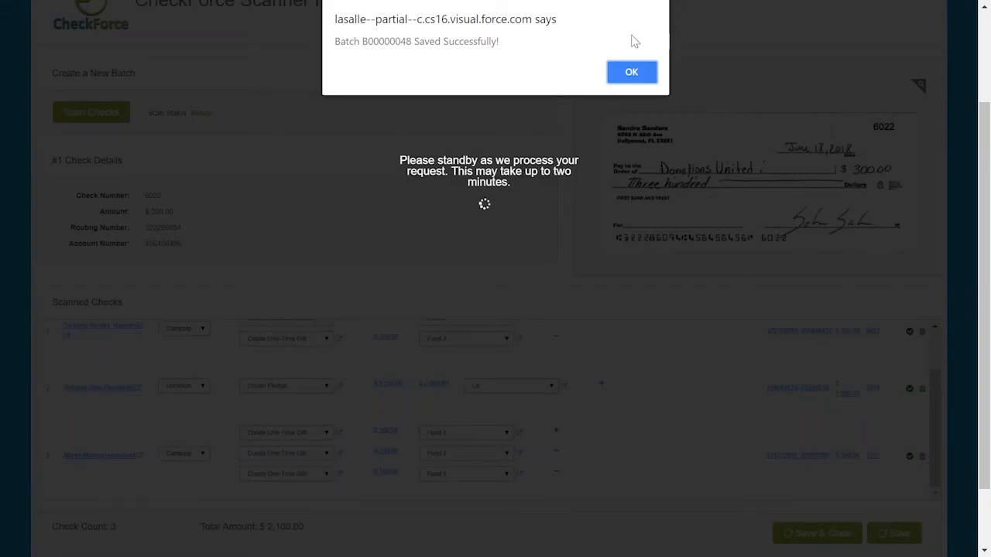
click(632, 74)
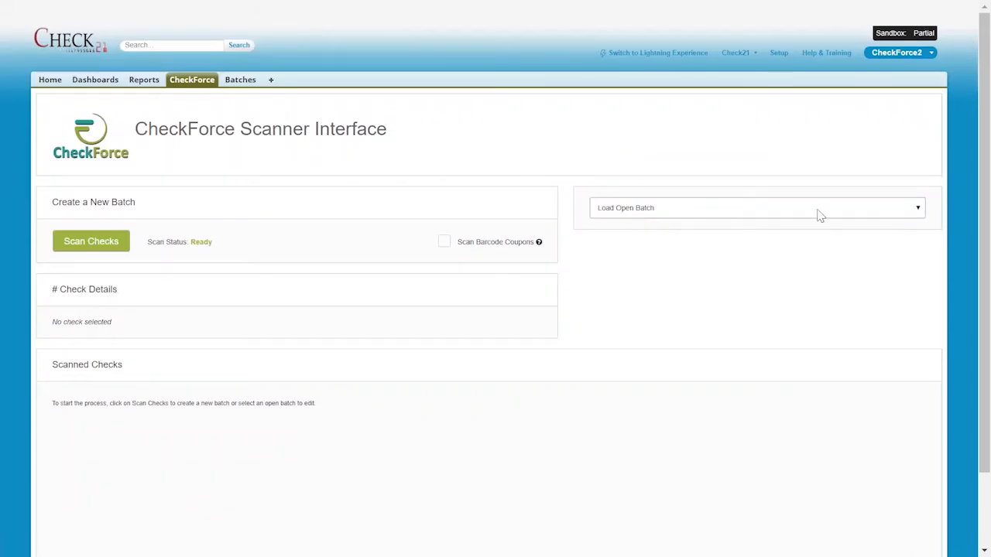
Load the open batch B00000047 from the open batch list.
click(794, 216)
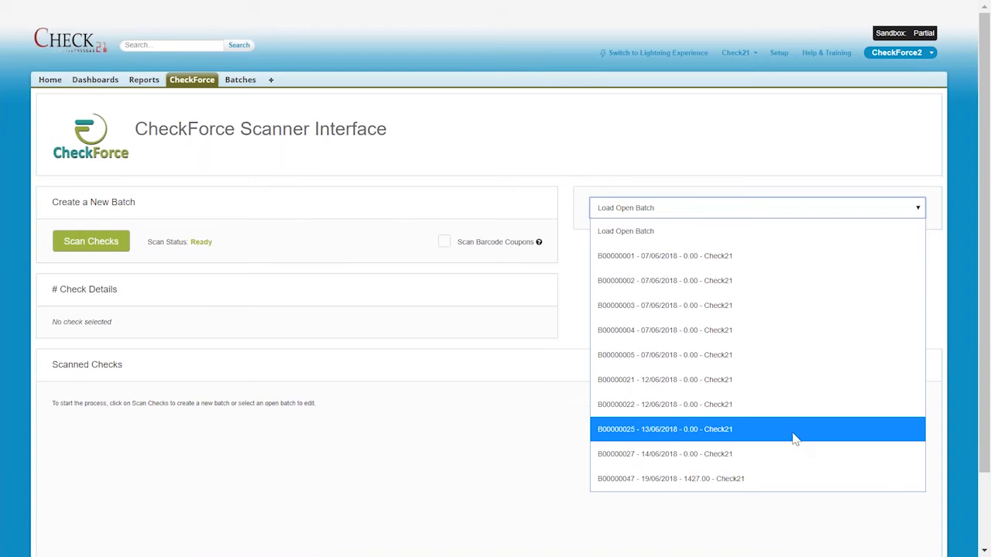
click(791, 479)
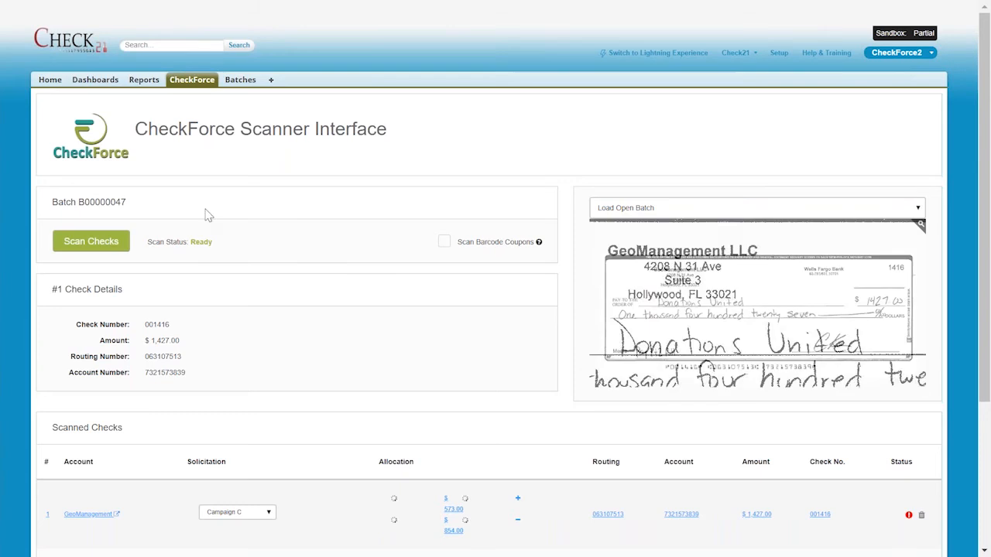
Examine the loaded check's allocation amounts, funds, status and solicitation.
scroll(352, 258, down, 3)
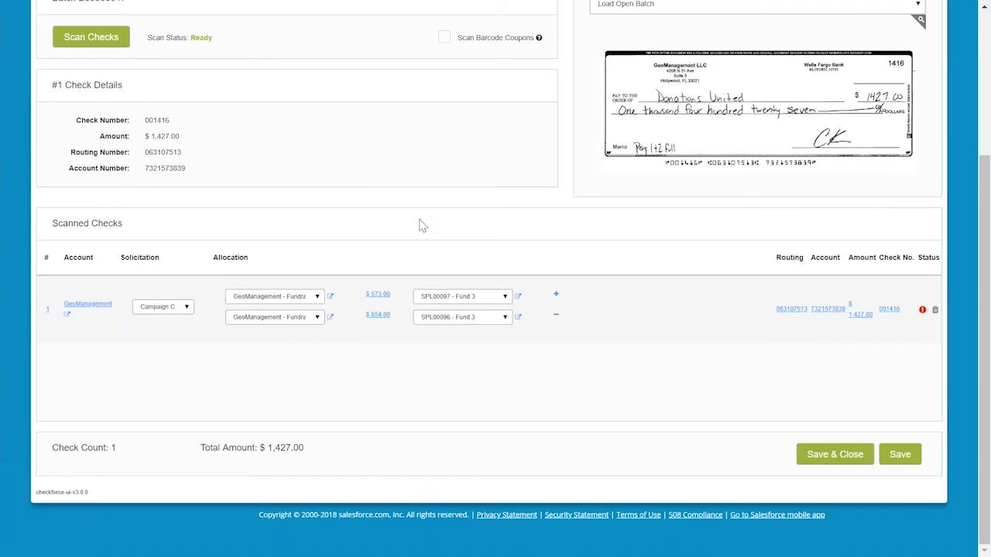
click(455, 297)
click(454, 296)
click(460, 320)
click(461, 319)
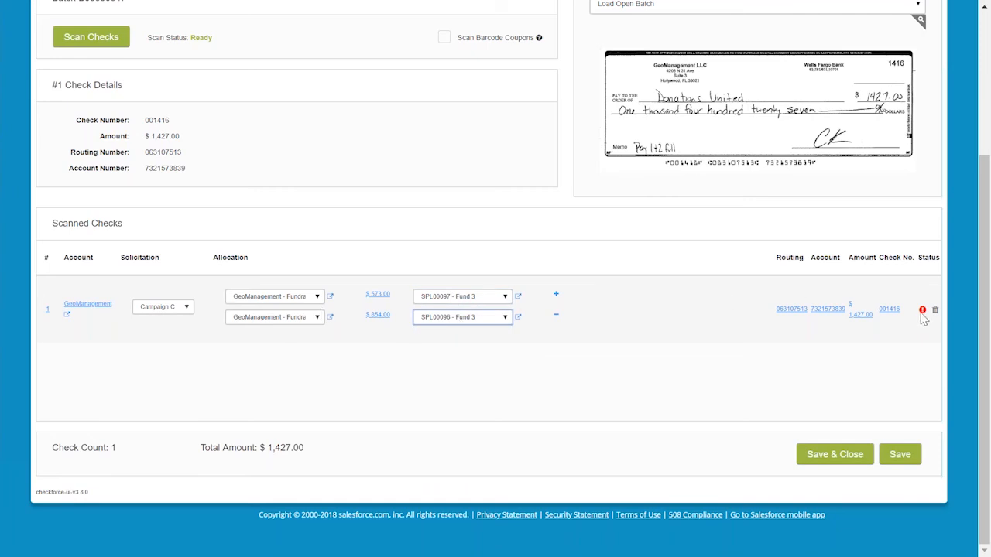
mouse_move(922, 313)
click(168, 310)
click(165, 311)
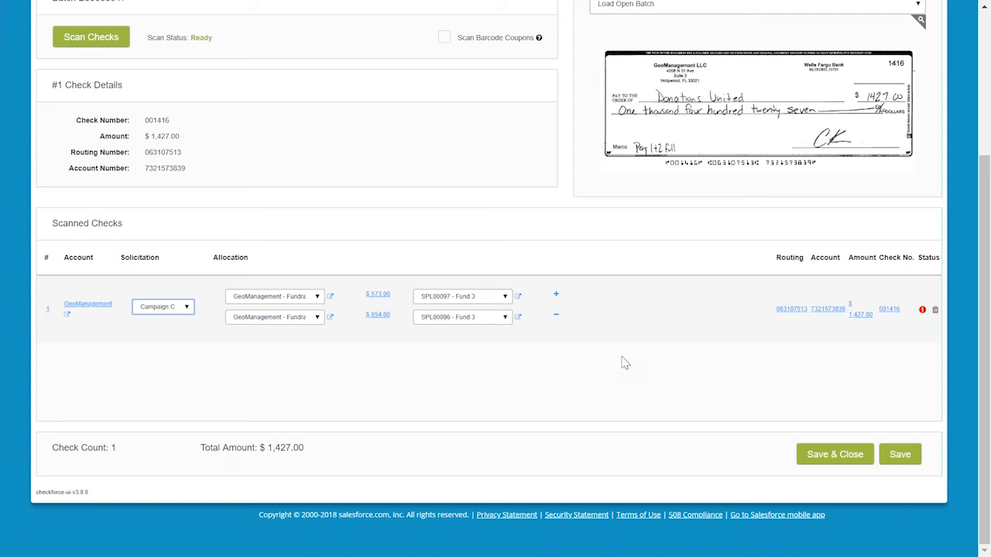
Open the saved batch B00000048 from the Batches list.
scroll(624, 360, up, 5)
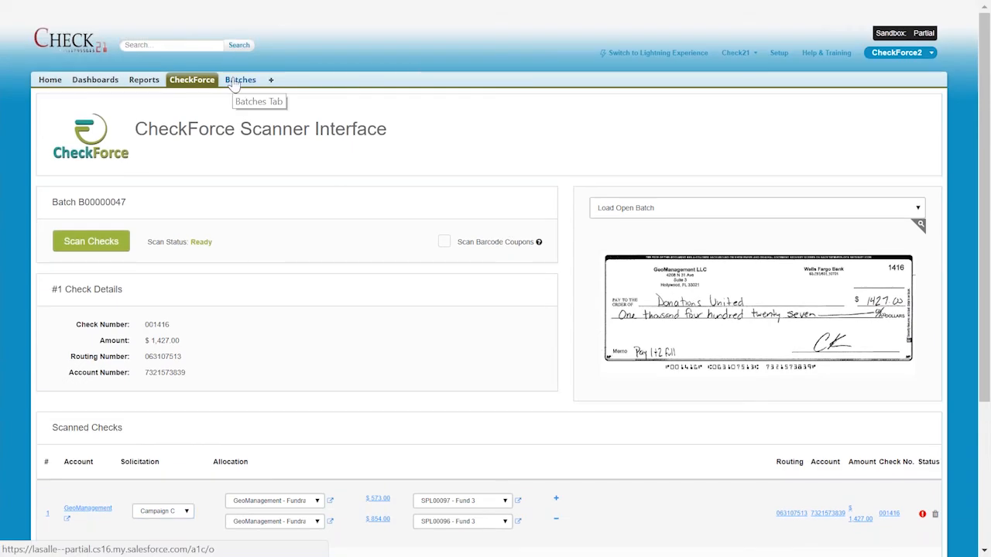
click(235, 82)
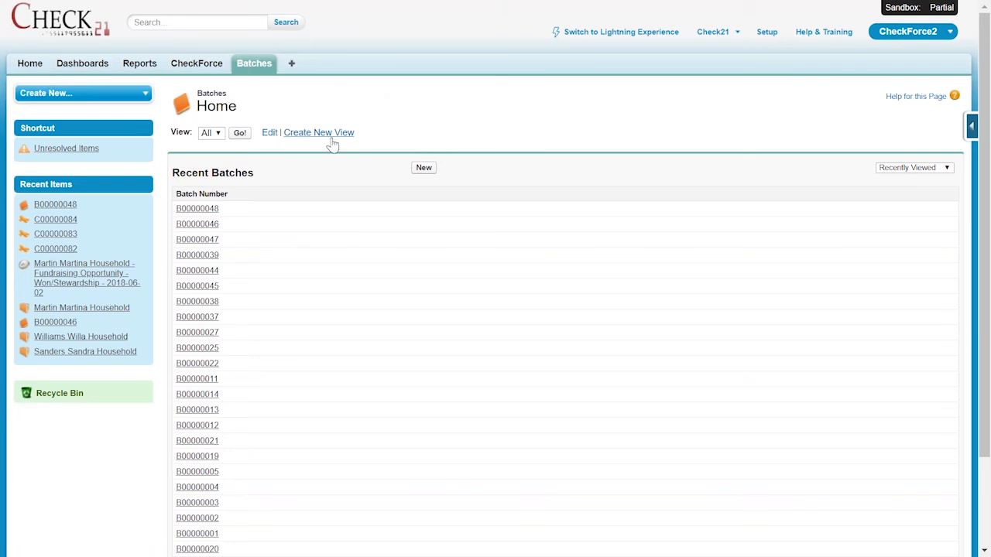
click(198, 212)
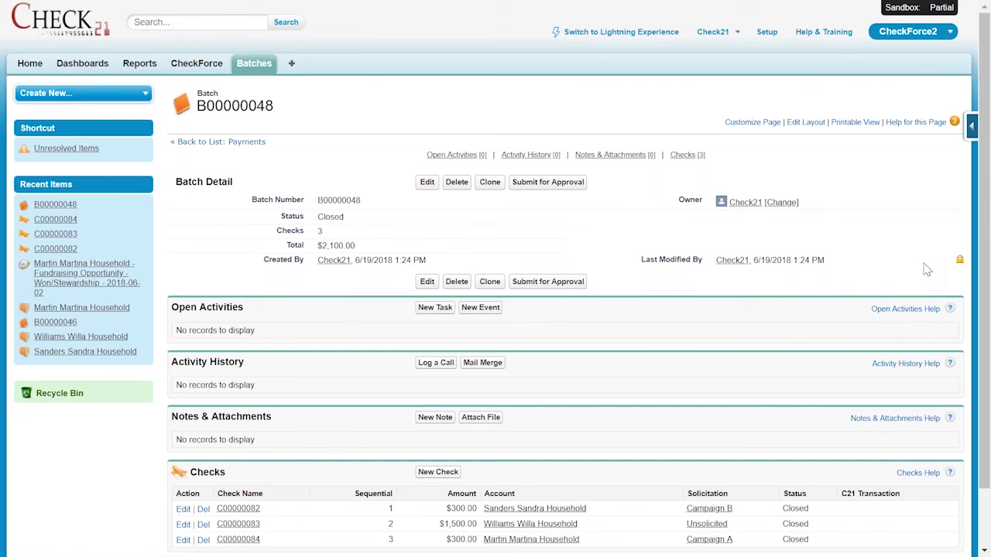
Review the batch's check count and total amount.
scroll(926, 269, down, 2)
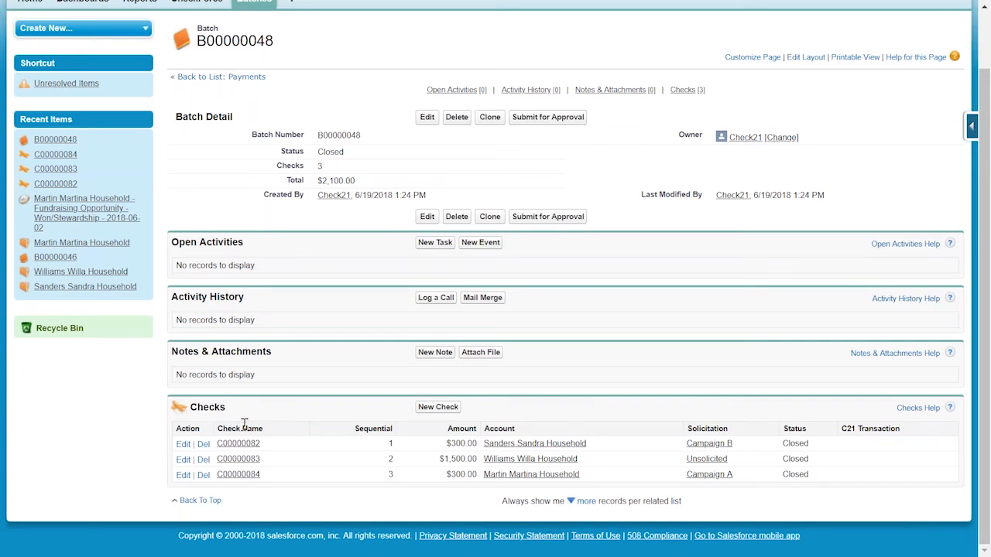
double_click(321, 166)
drag(370, 184, 316, 181)
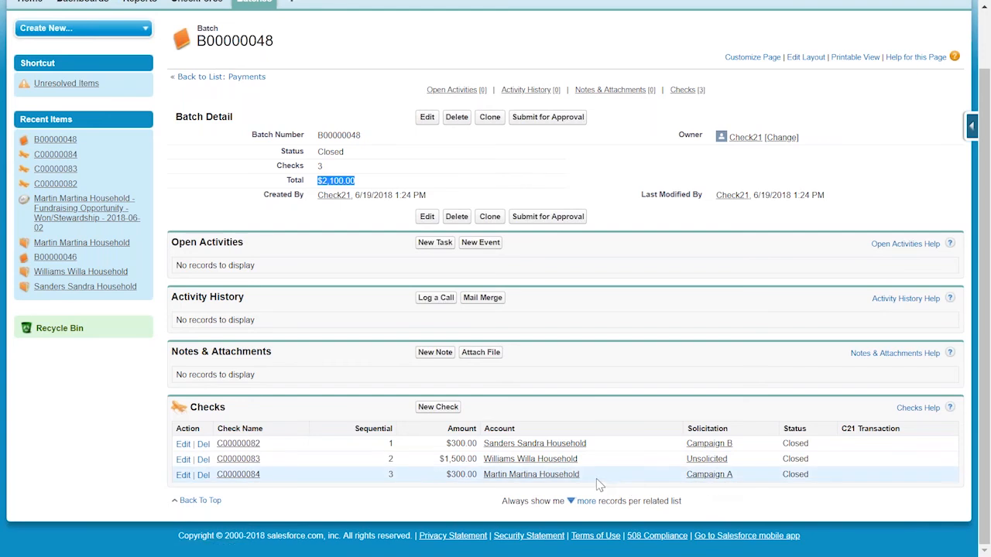
Open check C00000082 and review its details and check assignments.
click(238, 445)
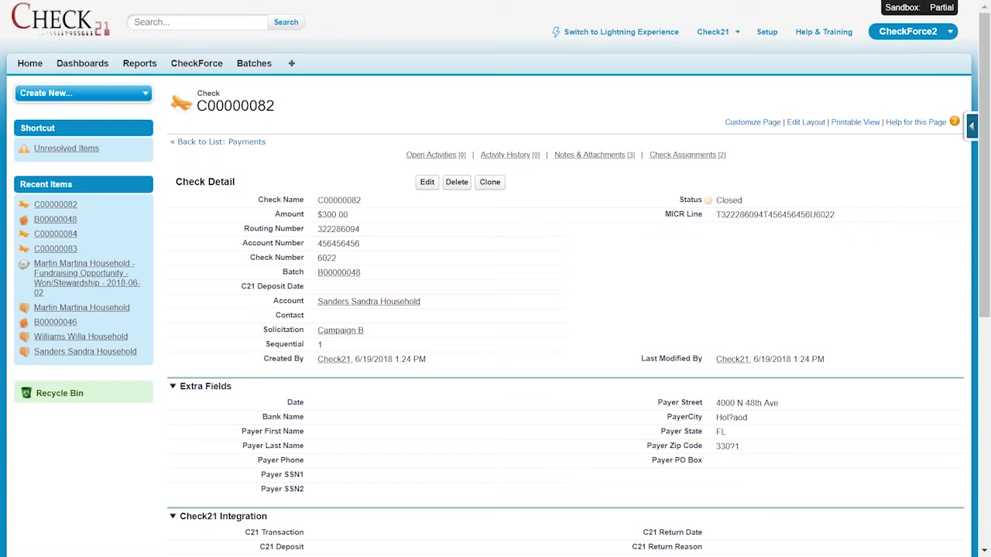
scroll(562, 233, down, 2)
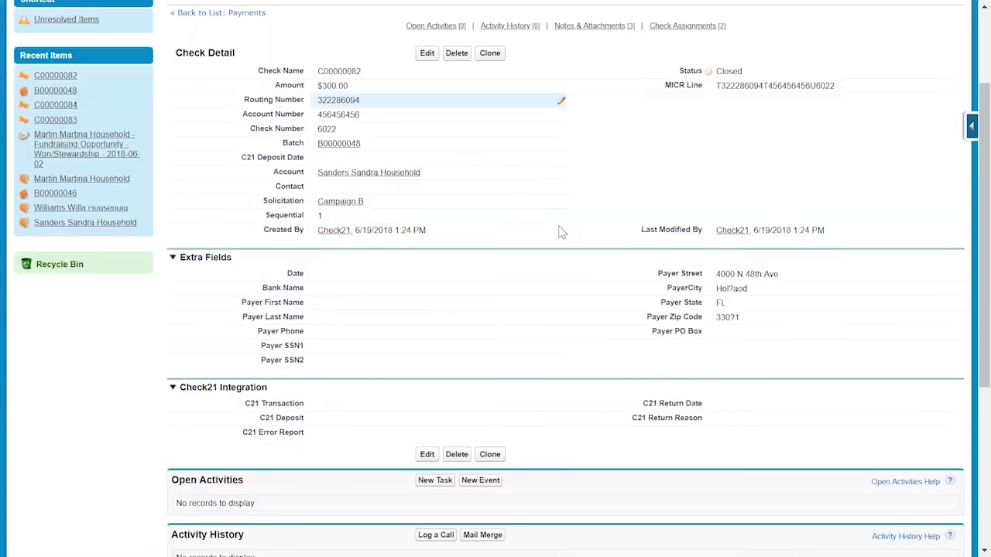
scroll(561, 232, down, 4)
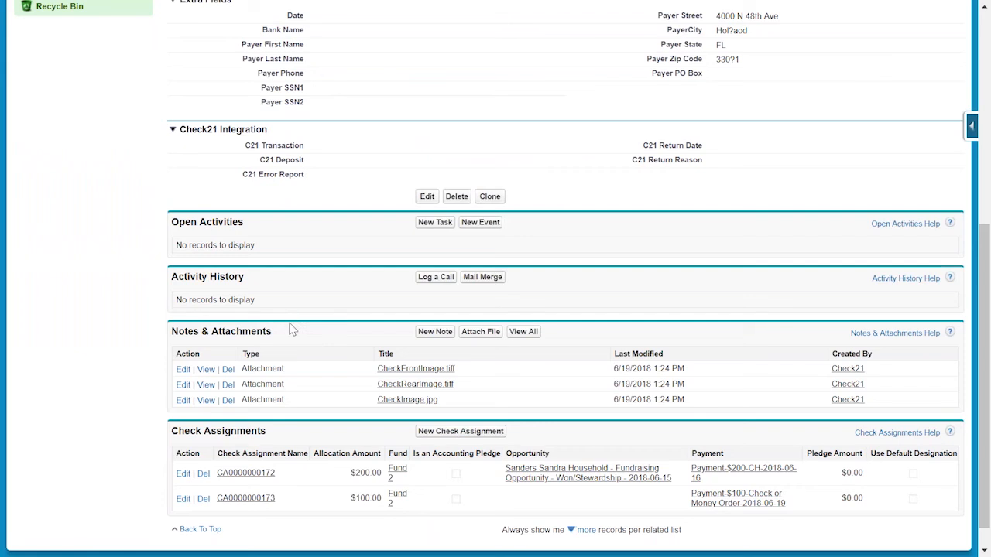
scroll(293, 329, down, 1)
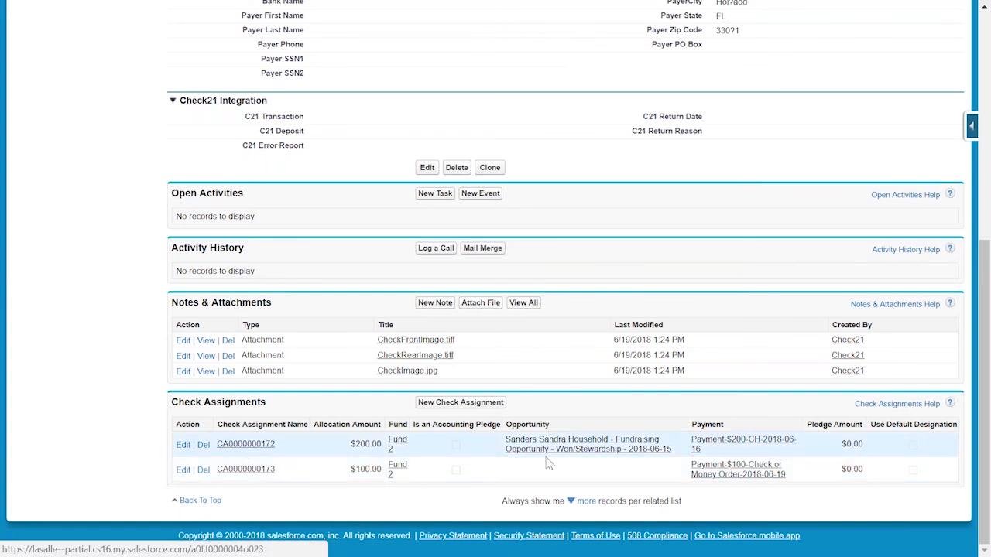
Open the $200 payment linked to the first check assignment and review its details.
click(710, 448)
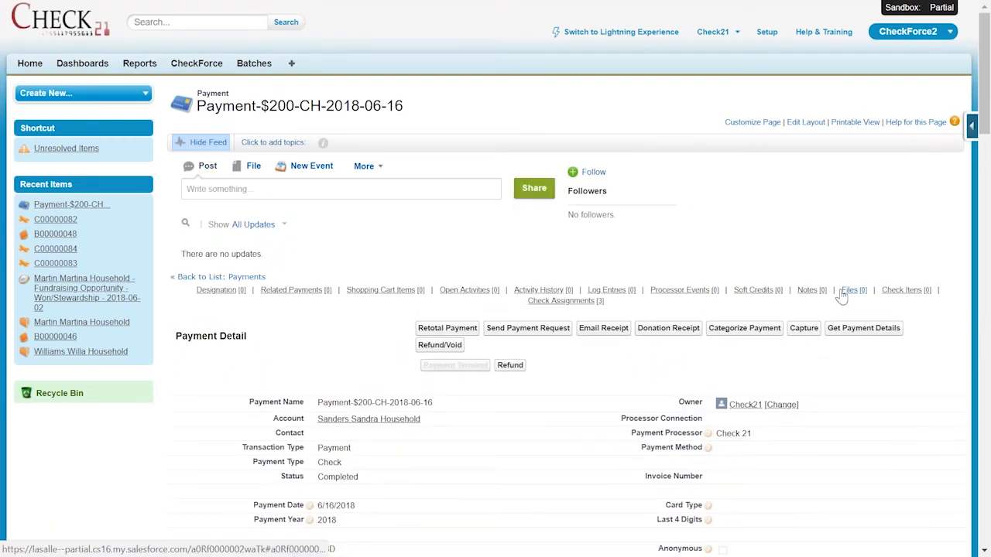
scroll(841, 297, down, 3)
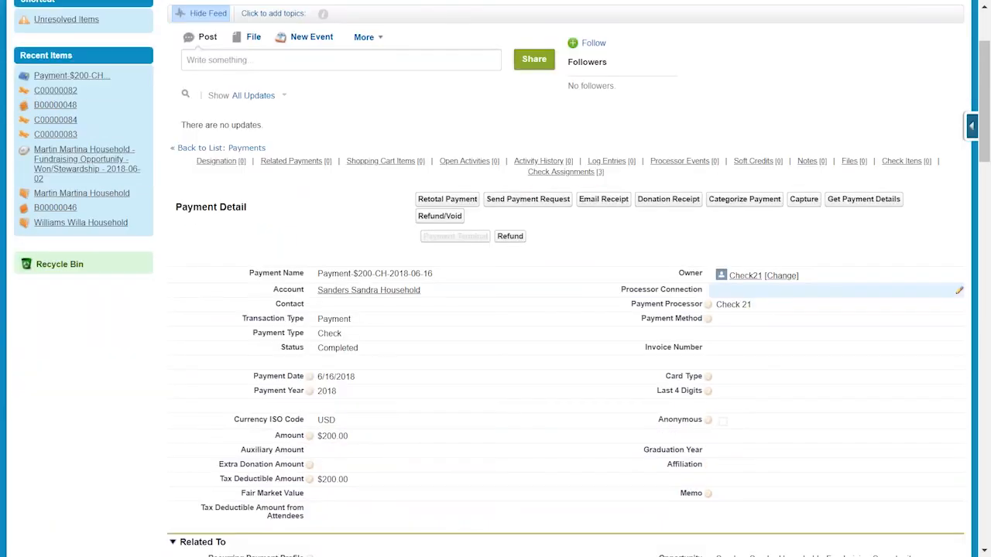
scroll(841, 293, down, 1)
scroll(842, 293, down, 3)
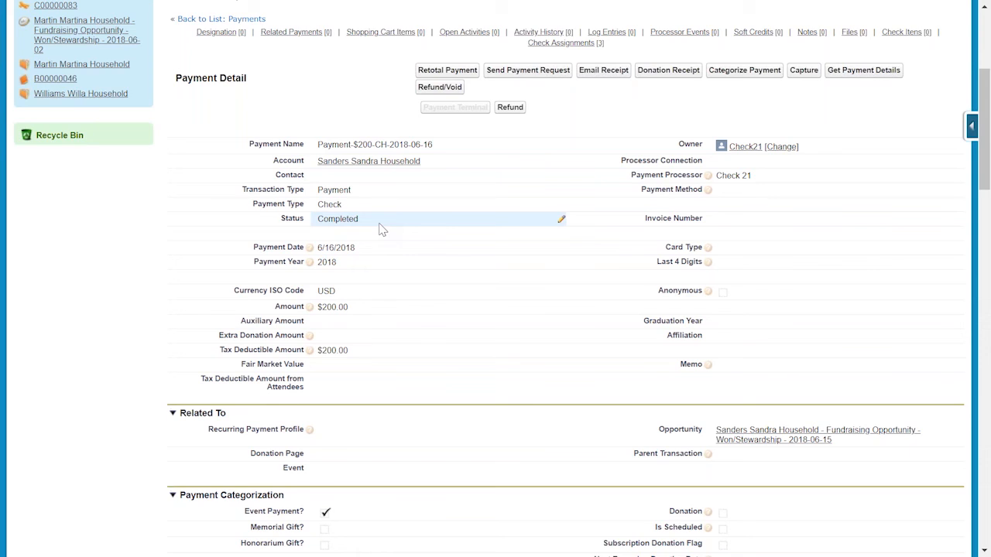
scroll(401, 271, up, 2)
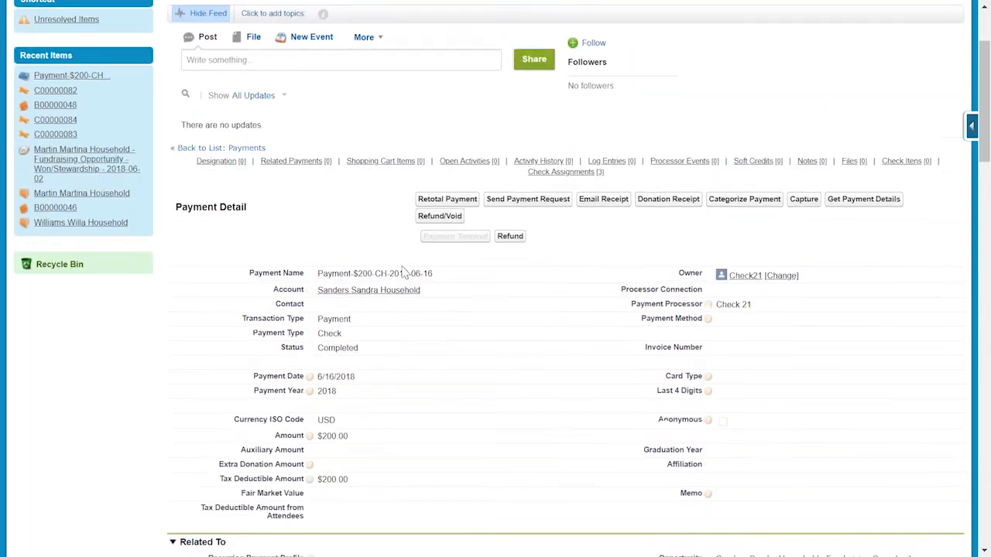
scroll(401, 270, up, 2)
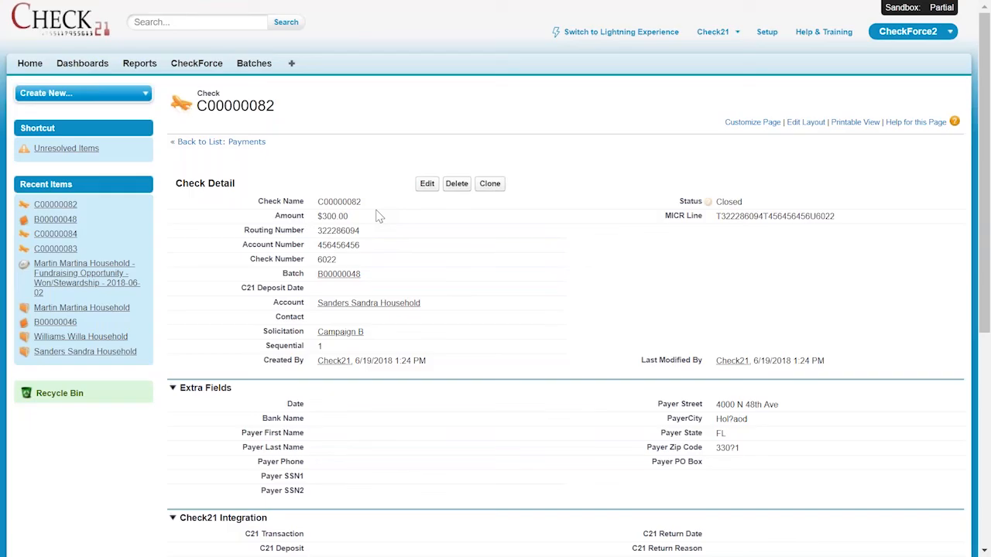
scroll(398, 202, down, 6)
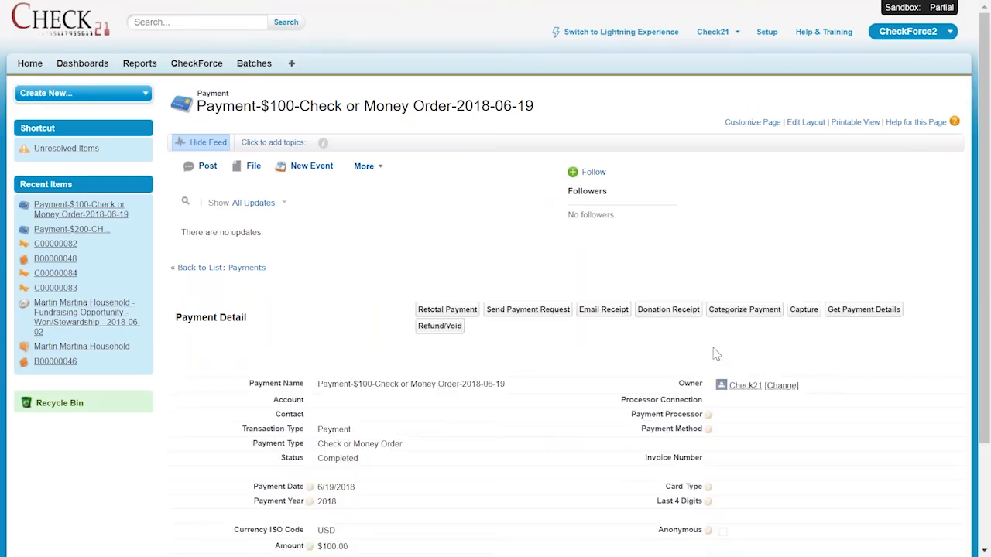
Review the $100 Check or Money Order payment's details and return to the check record.
scroll(763, 336, down, 2)
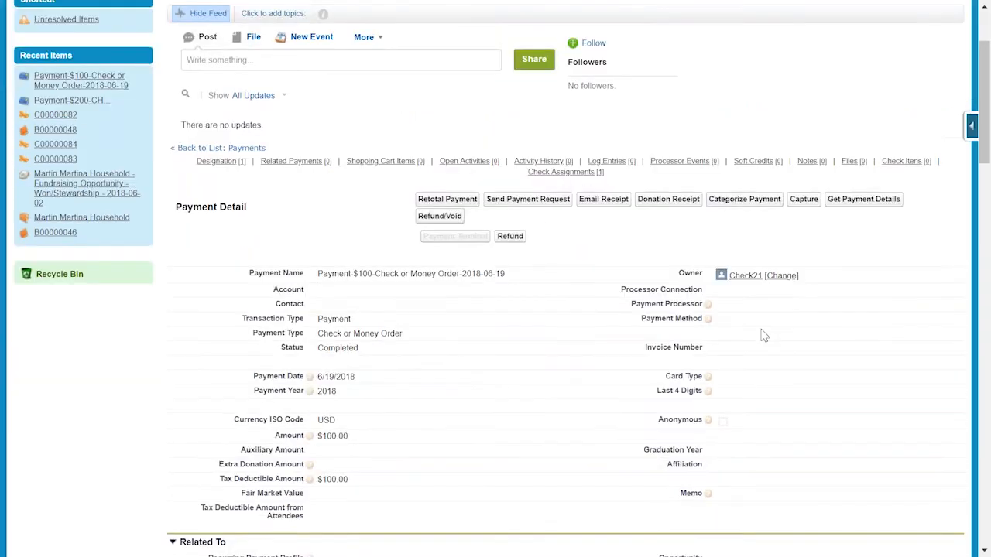
scroll(763, 336, down, 2)
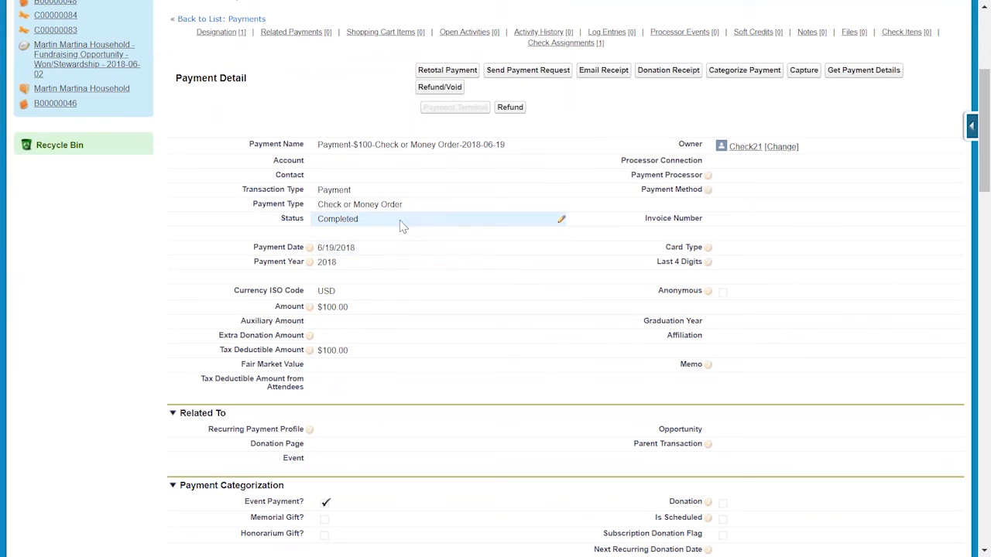
scroll(564, 365, up, 4)
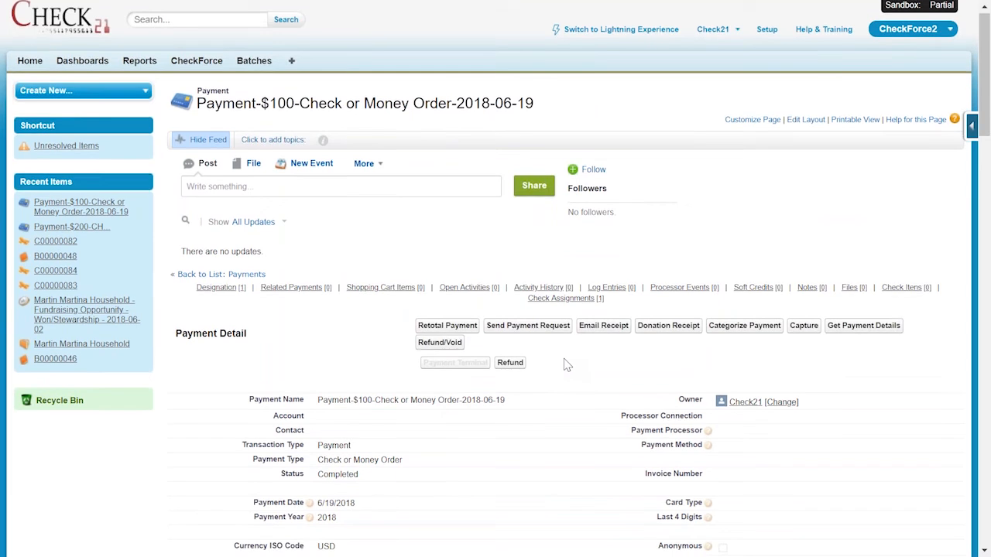
scroll(565, 364, down, 4)
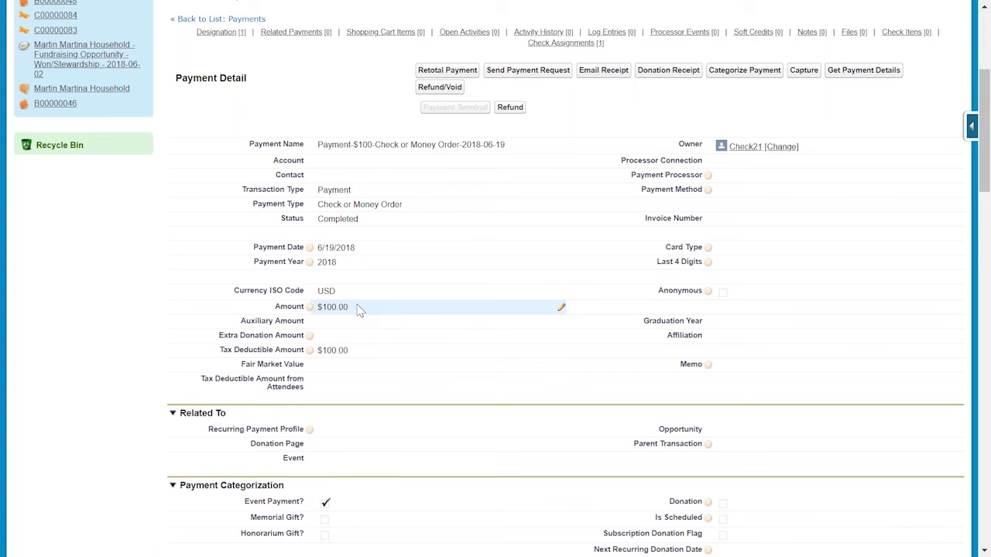
scroll(358, 308, up, 4)
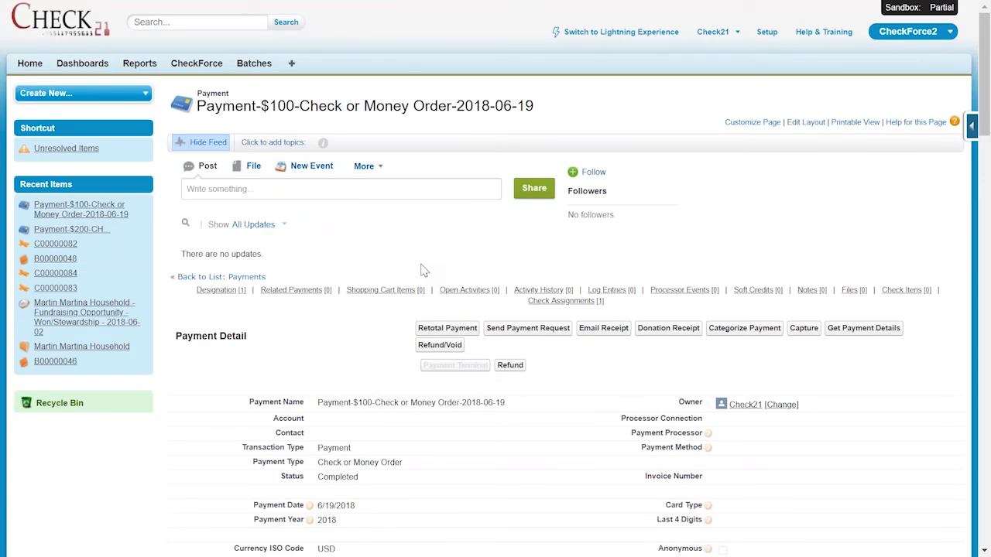
key(alt+Left)
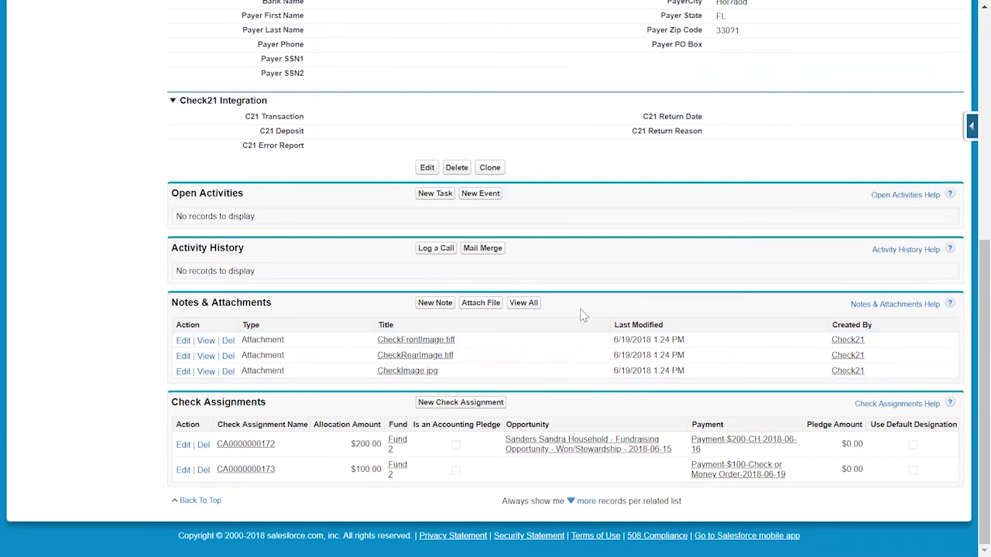
Return to the batch and open check C00000083 to review its details and check assignment.
key(alt+Left)
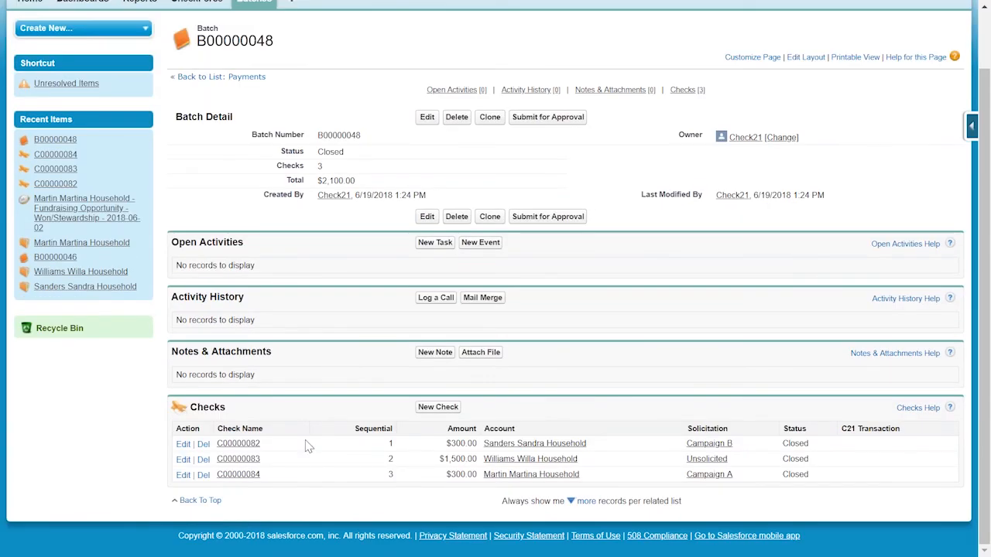
click(252, 462)
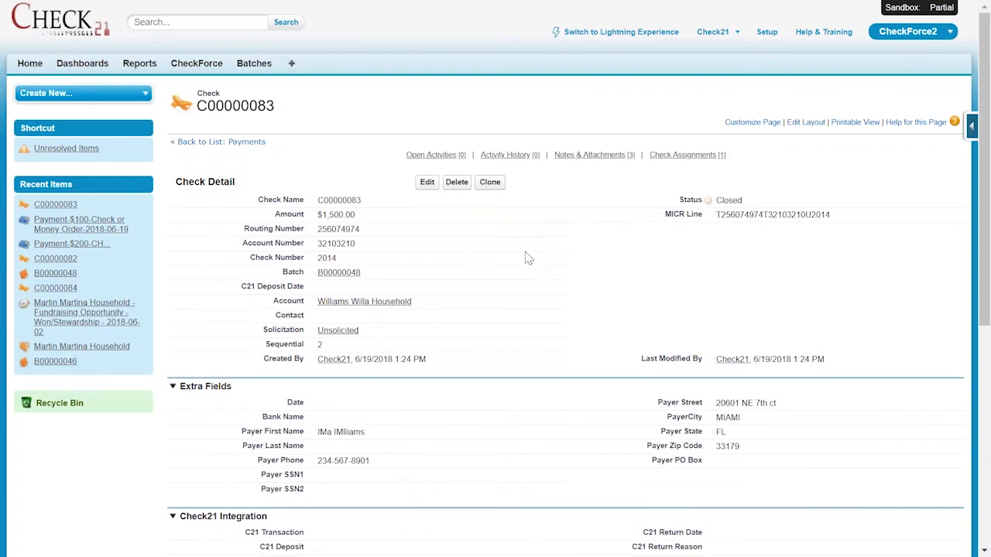
scroll(546, 203, down, 2)
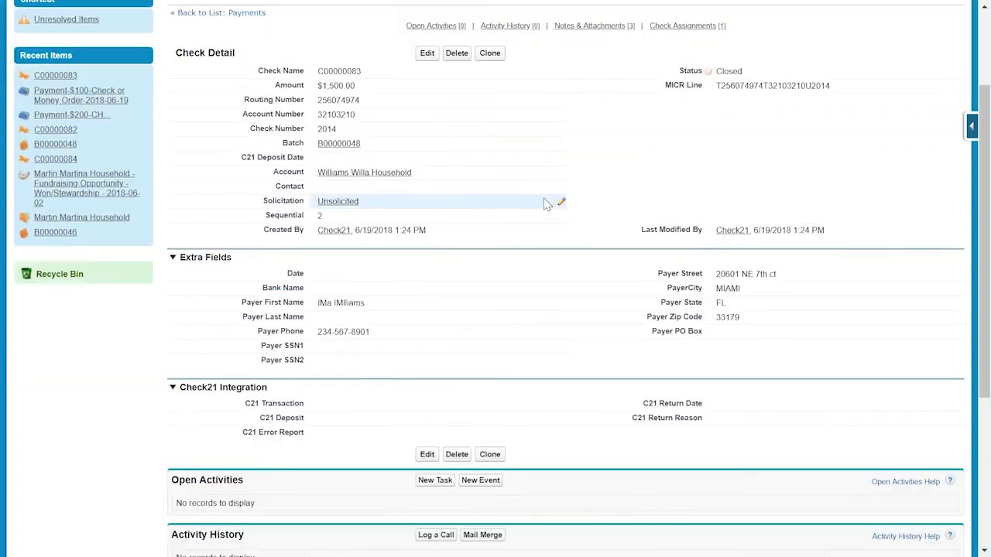
scroll(545, 204, down, 4)
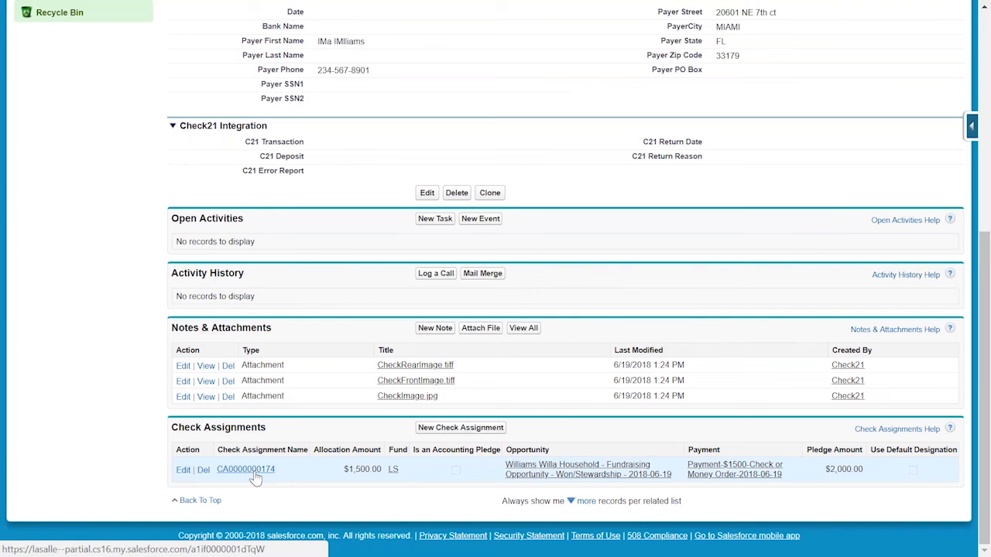
click(574, 477)
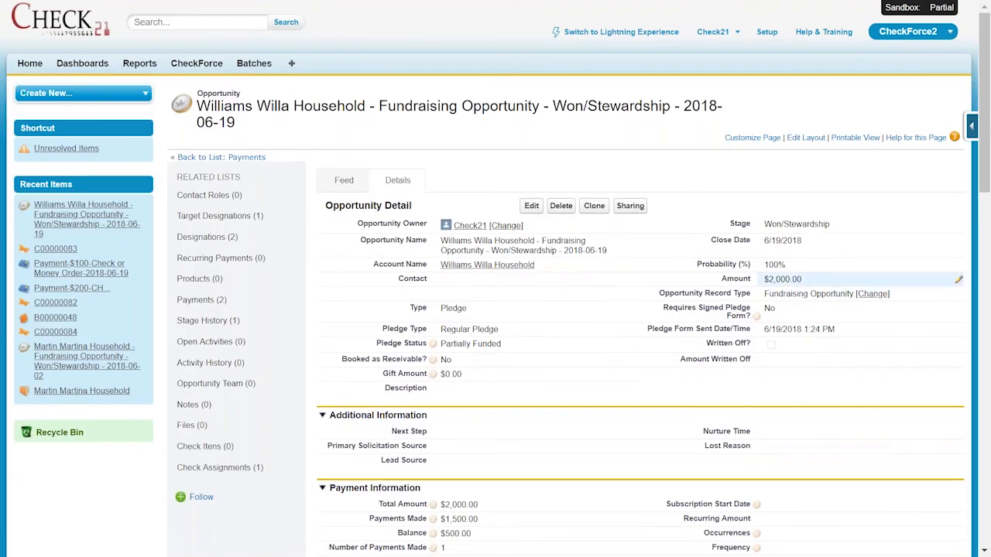
double_click(811, 283)
drag(809, 282, 764, 283)
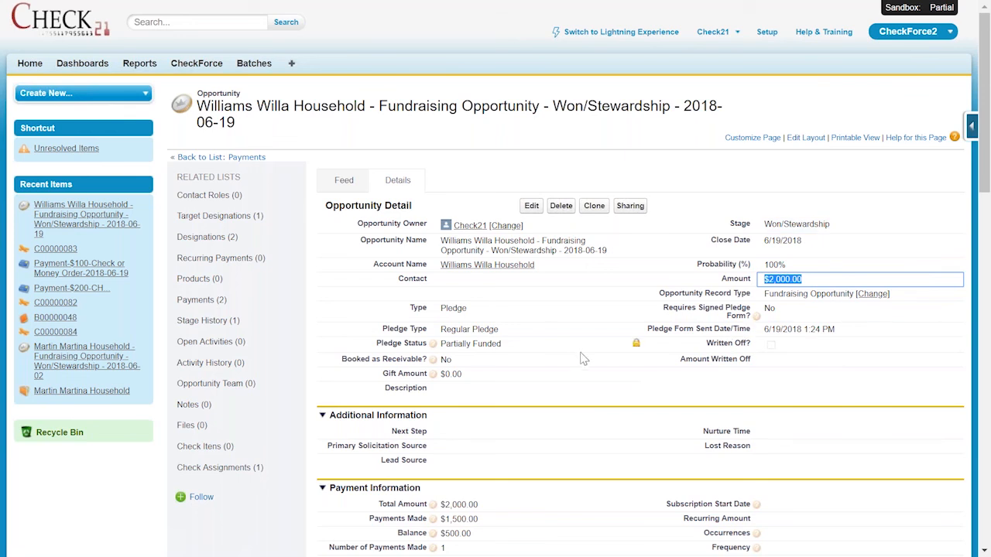
scroll(576, 353, down, 1)
scroll(576, 353, down, 2)
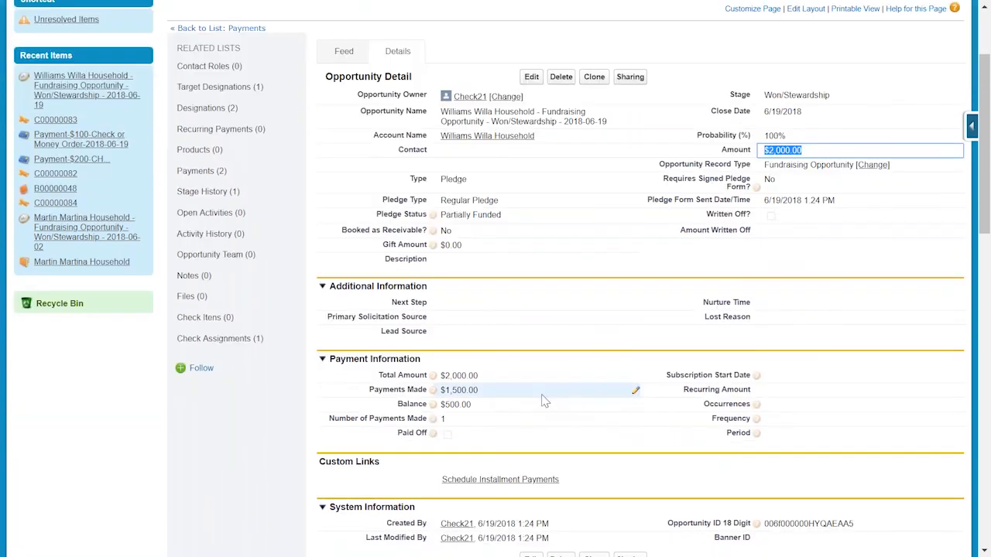
drag(509, 394, 445, 418)
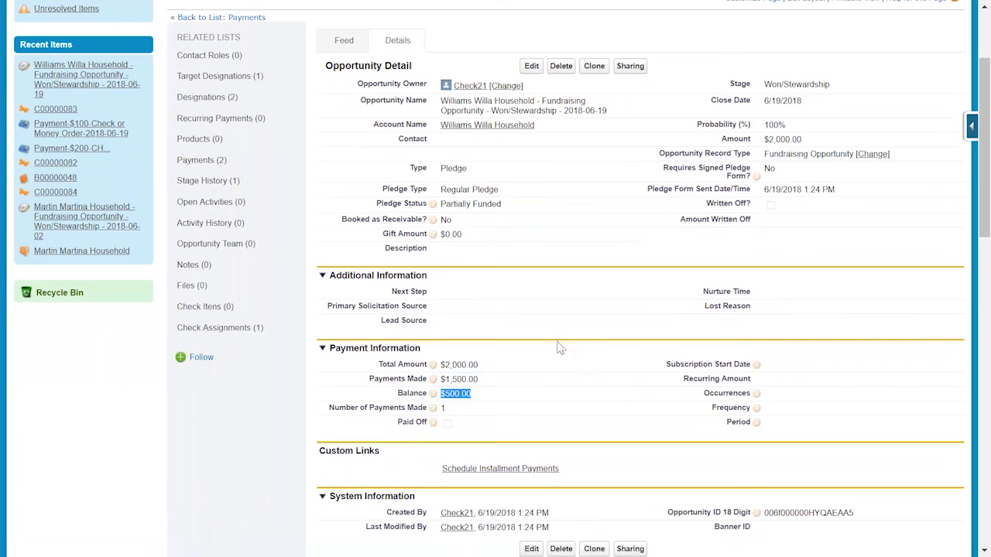
Review the opportunity's related lists, especially its designations and the completed and scheduled payments.
scroll(559, 348, down, 7)
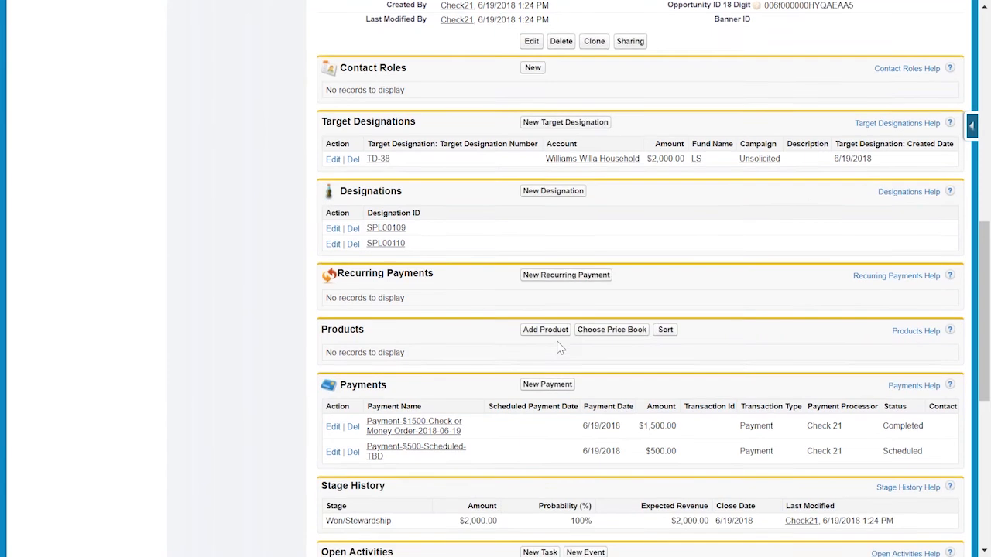
scroll(559, 347, down, 3)
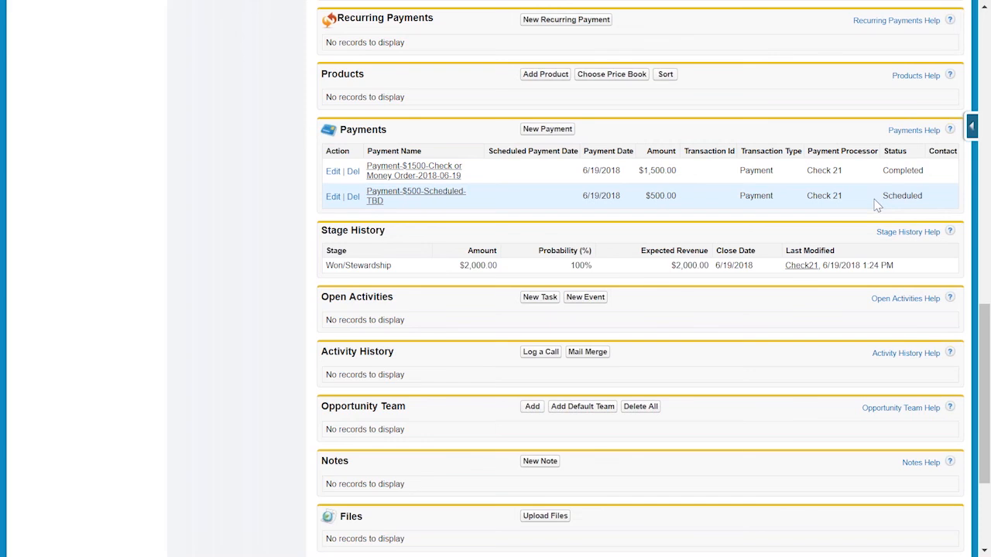
scroll(865, 195, up, 3)
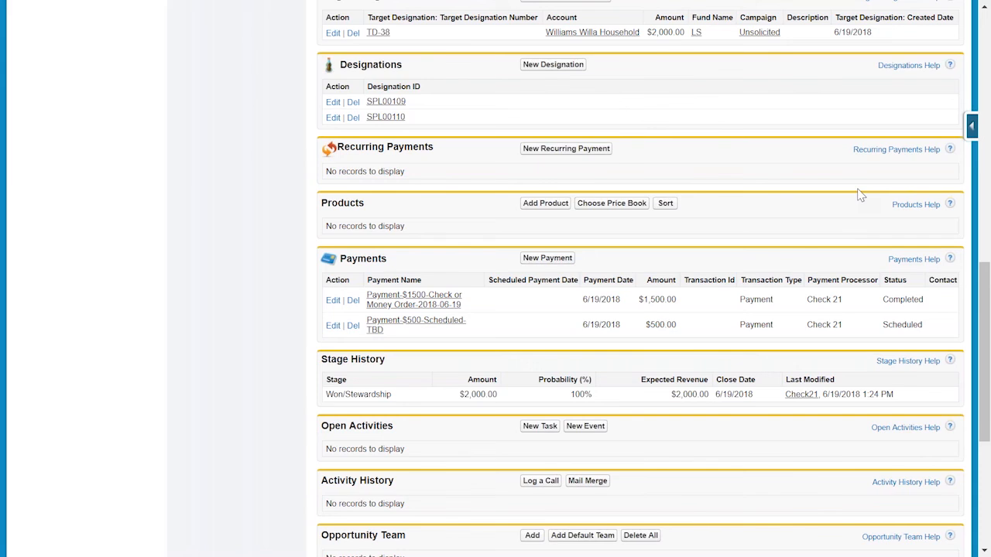
scroll(859, 194, down, 3)
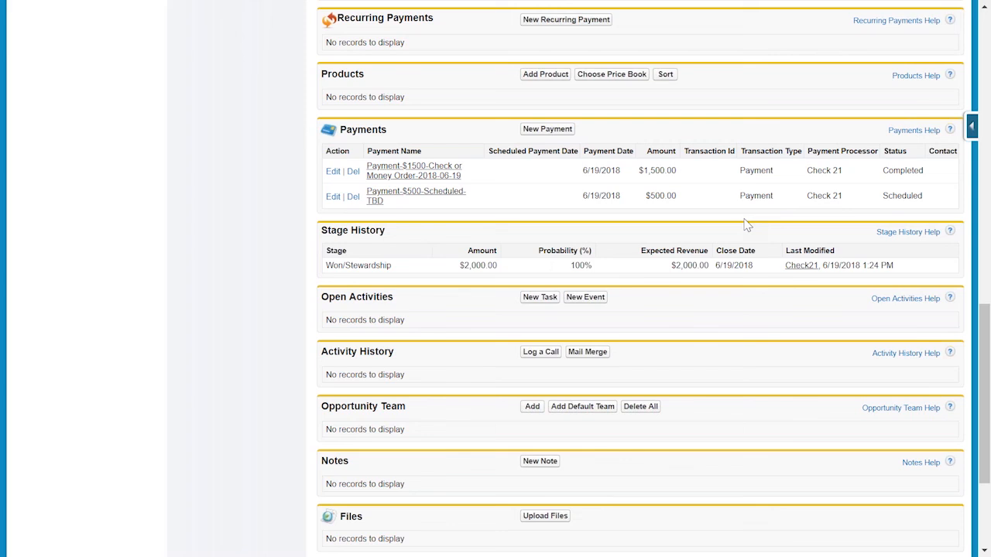
scroll(745, 224, up, 2)
scroll(746, 225, up, 9)
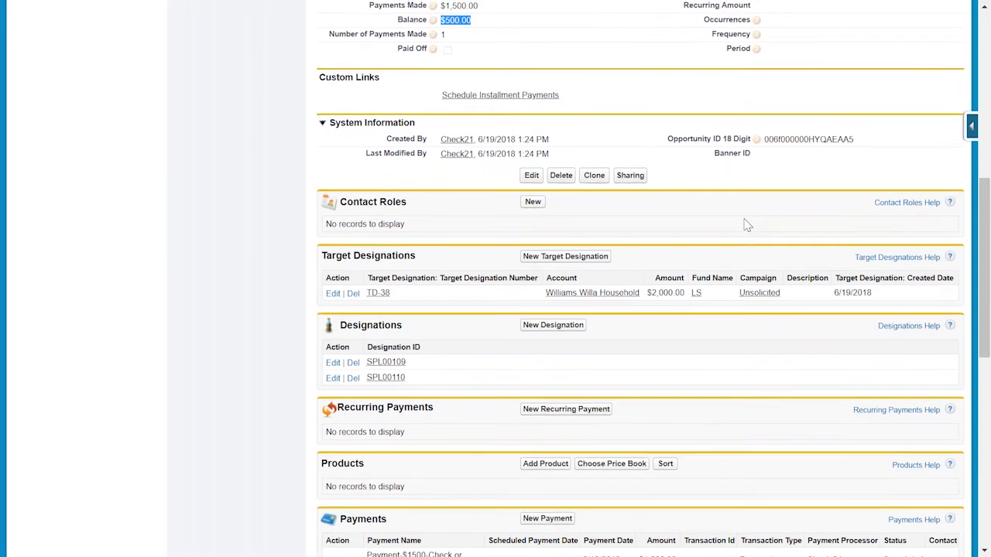
scroll(745, 224, up, 1)
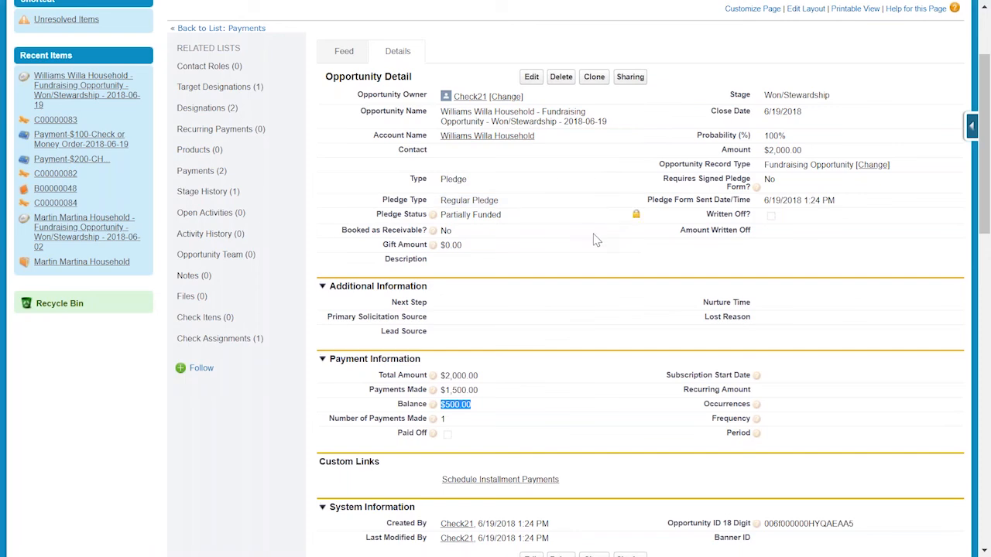
scroll(596, 239, down, 6)
scroll(437, 434, down, 1)
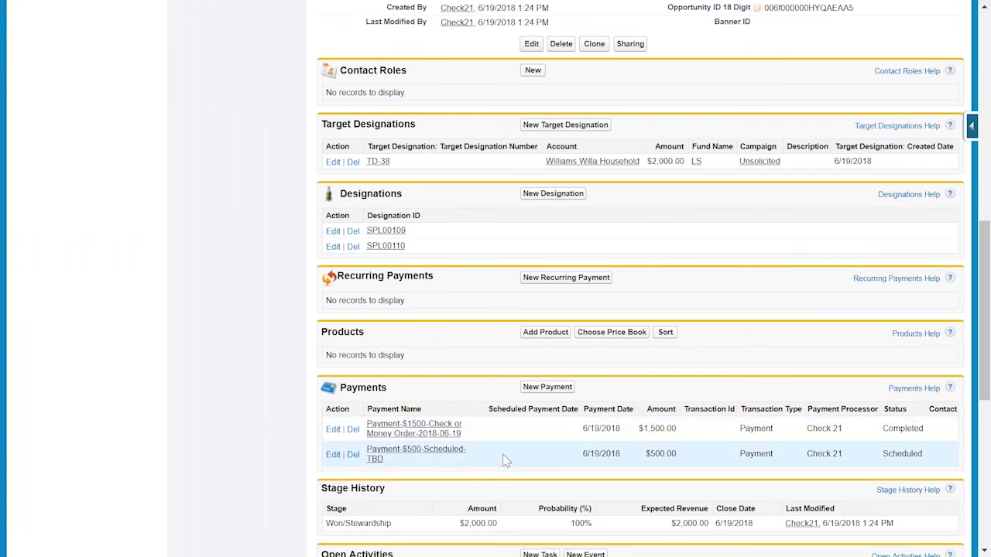
scroll(503, 461, up, 10)
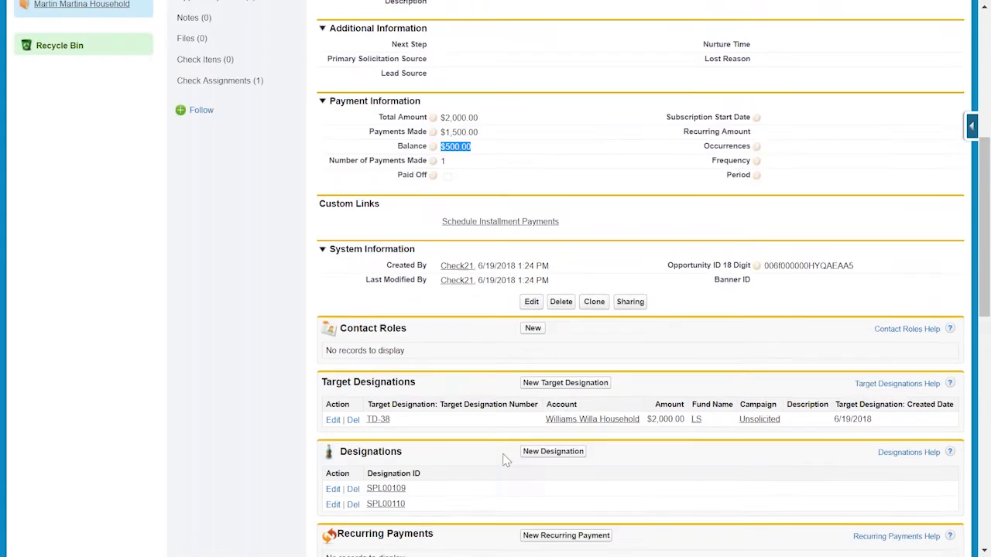
Go back to check C00000083's record and look over its Check21 integration fields.
key(alt+Left)
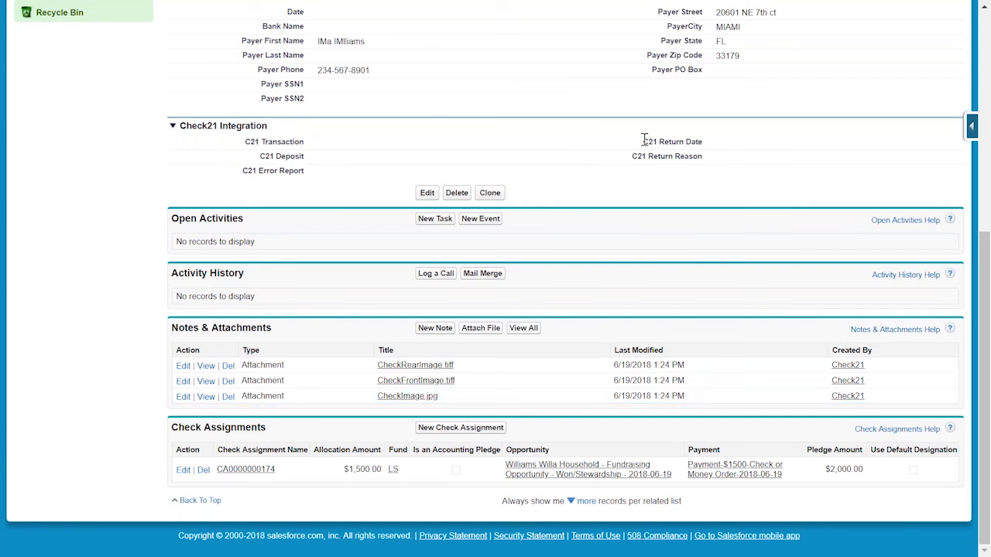
drag(643, 142, 627, 156)
click(626, 156)
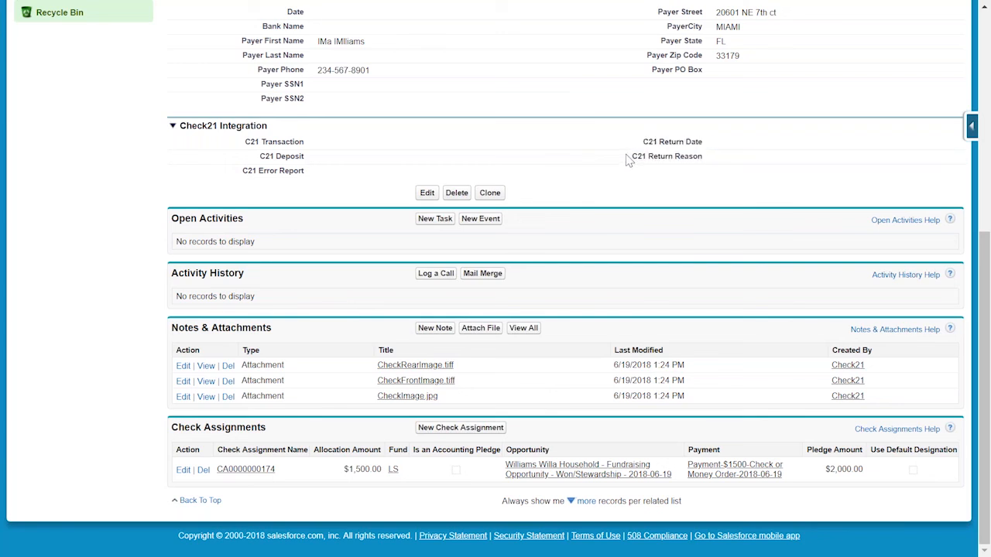
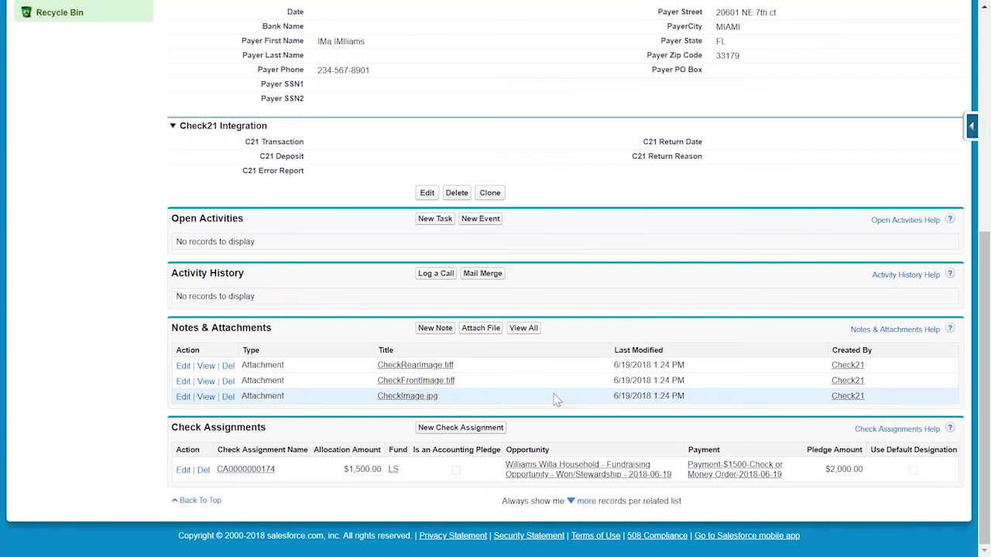
scroll(555, 399, up, 5)
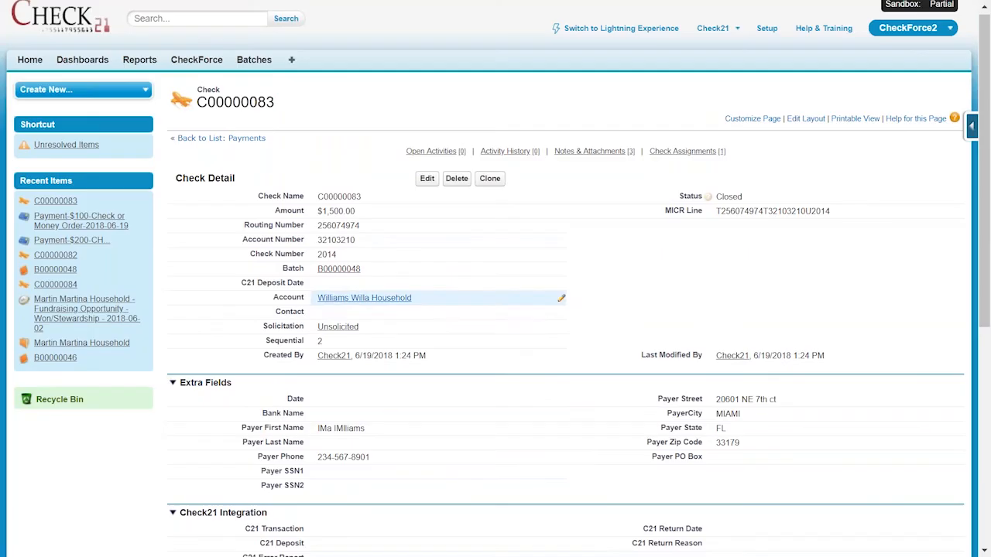